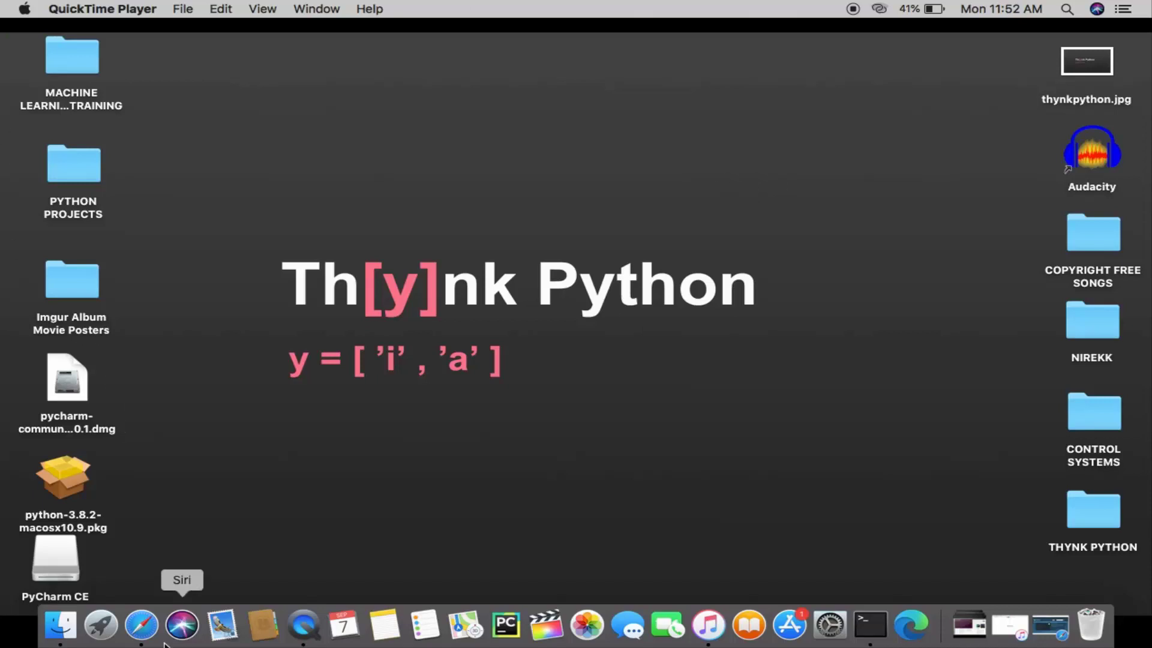
- Switch to Safari, request the Python 3.8.5 download for Mac OS X on python.org, and minimize the browser window
{"action": "left_click", "coordinate": [141, 624]}
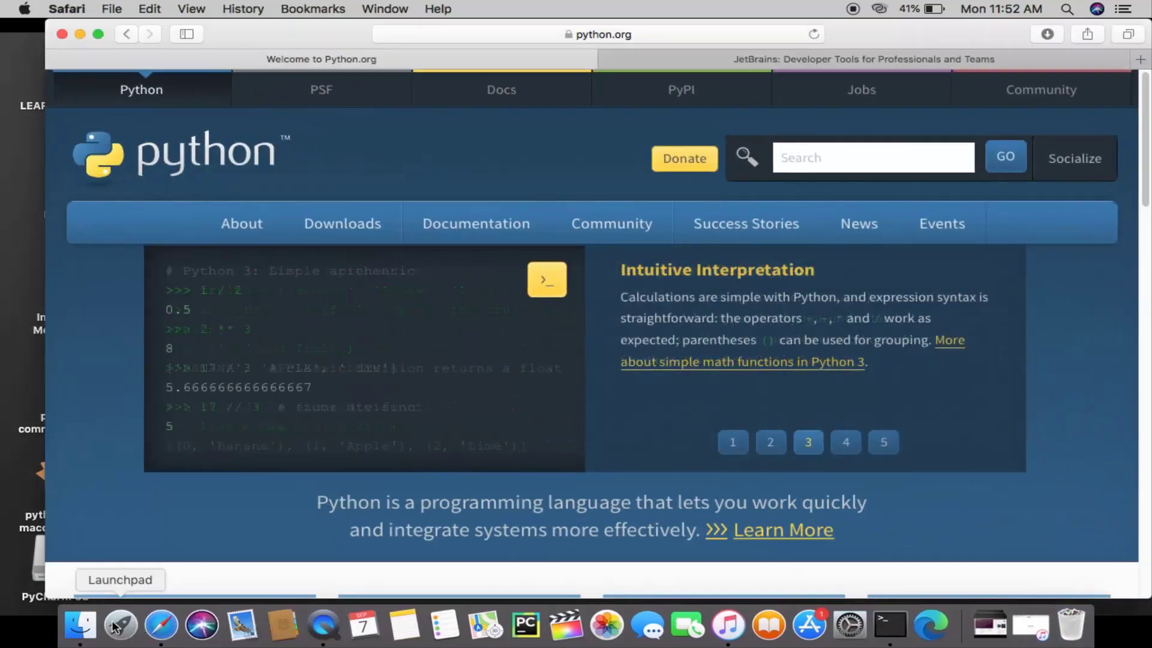
{"action": "left_click", "coordinate": [628, 35]}
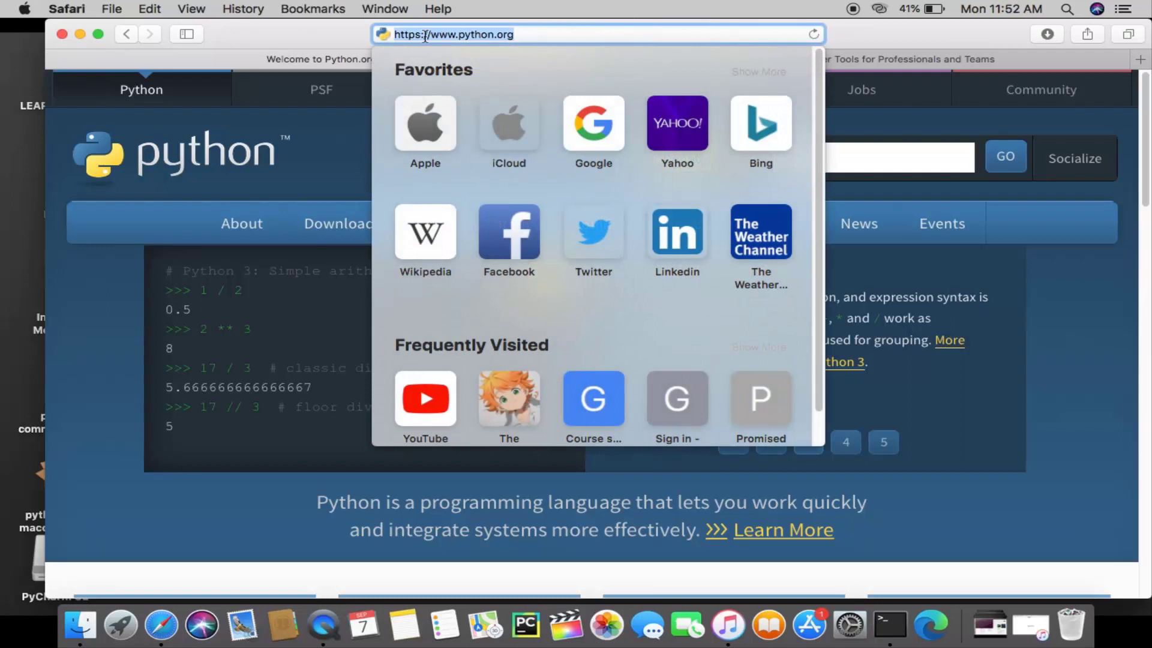
{"action": "left_click", "coordinate": [572, 36]}
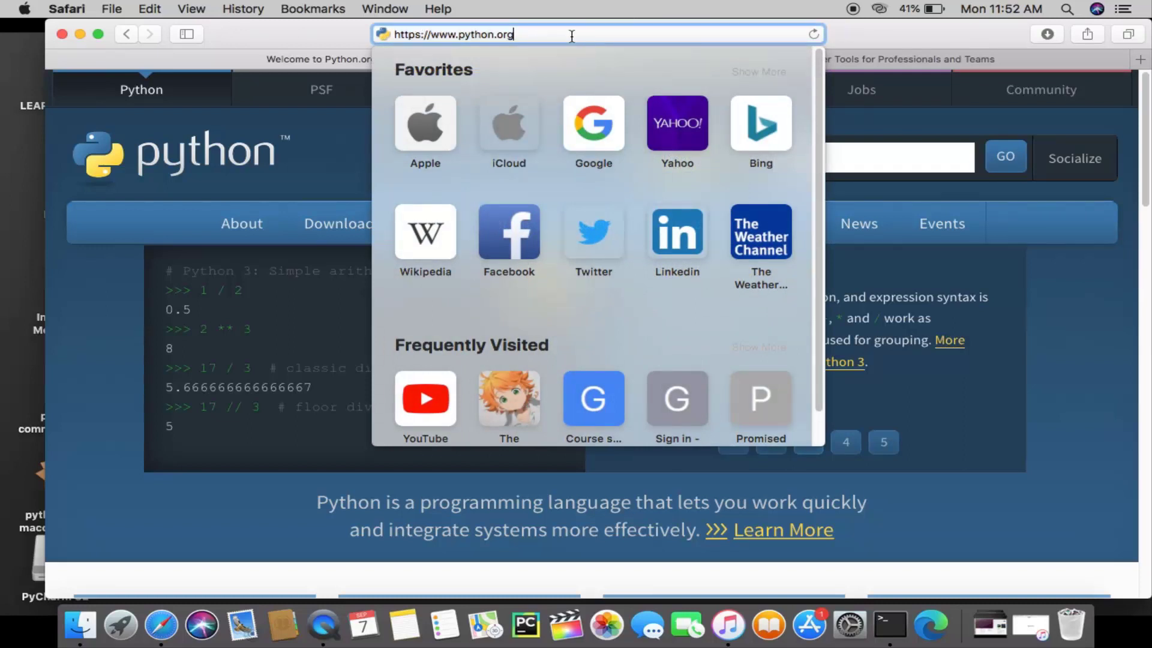
{"action": "left_click", "coordinate": [354, 139]}
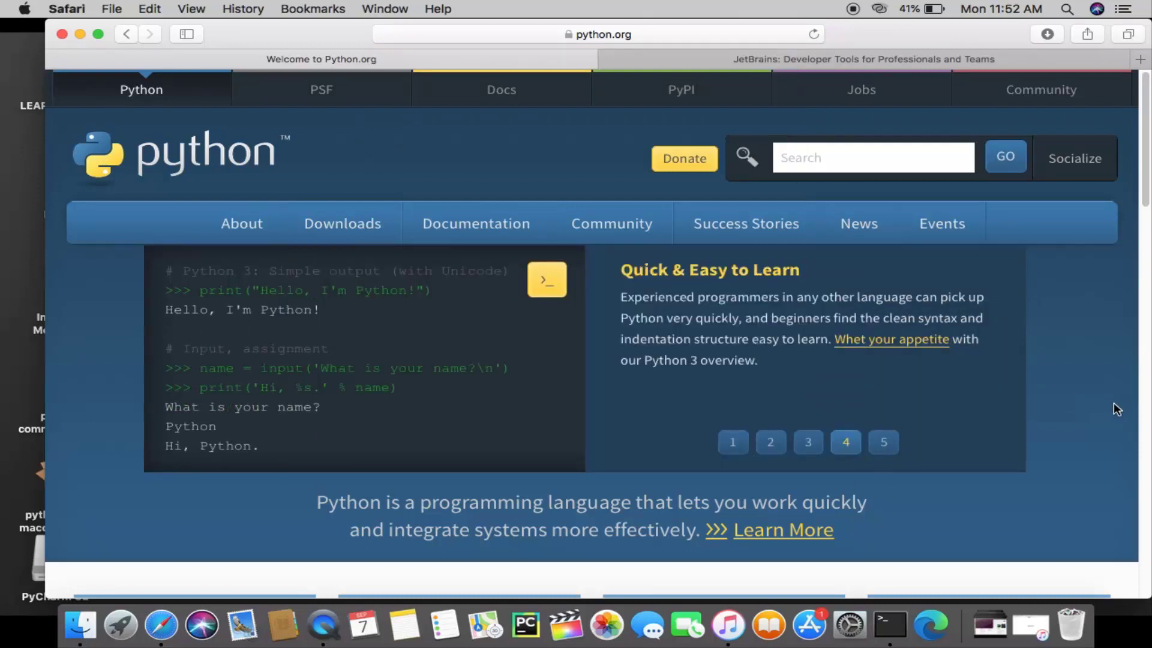
{"action": "mouse_move", "coordinate": [352, 227]}
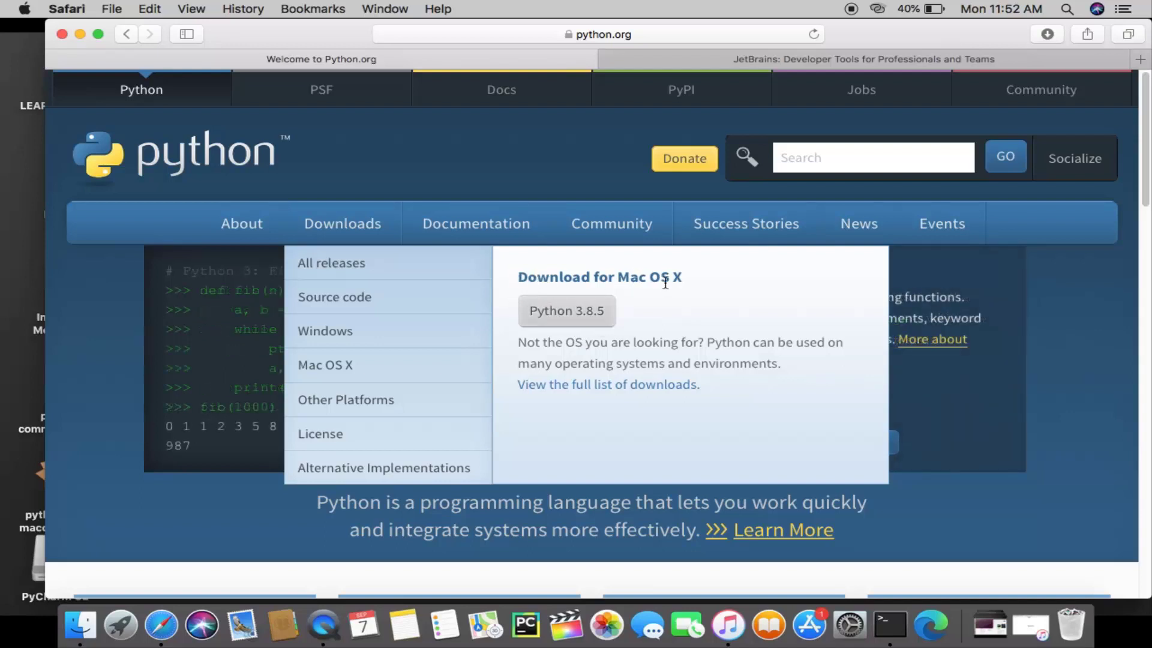
{"action": "left_click", "coordinate": [552, 312]}
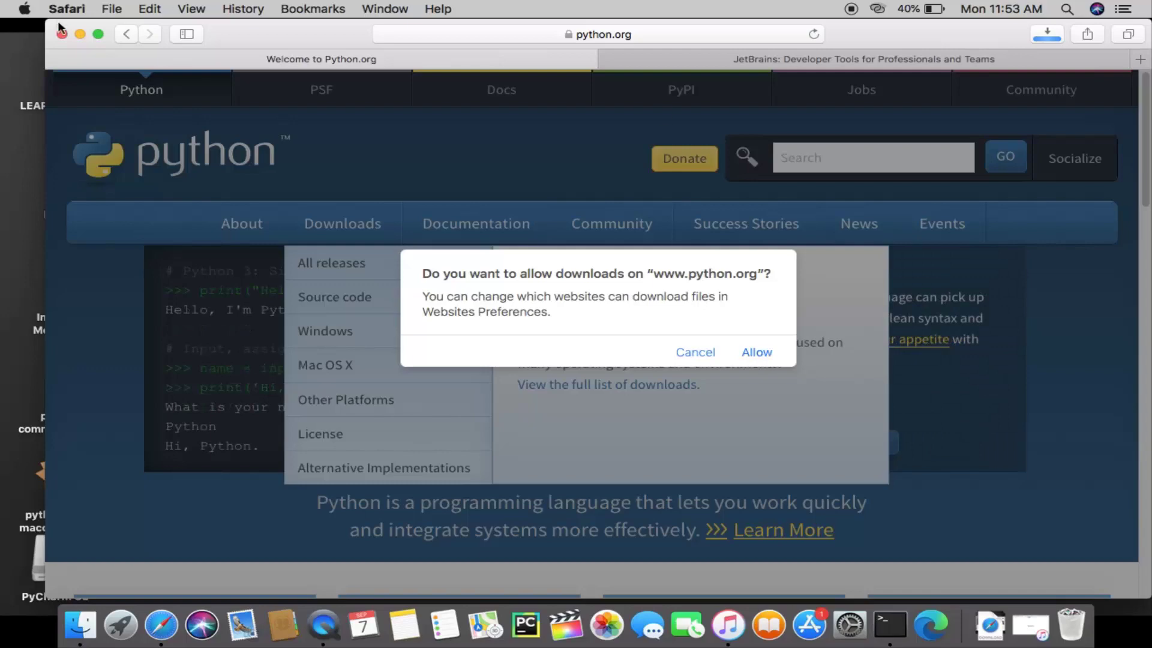
{"action": "left_click", "coordinate": [78, 34]}
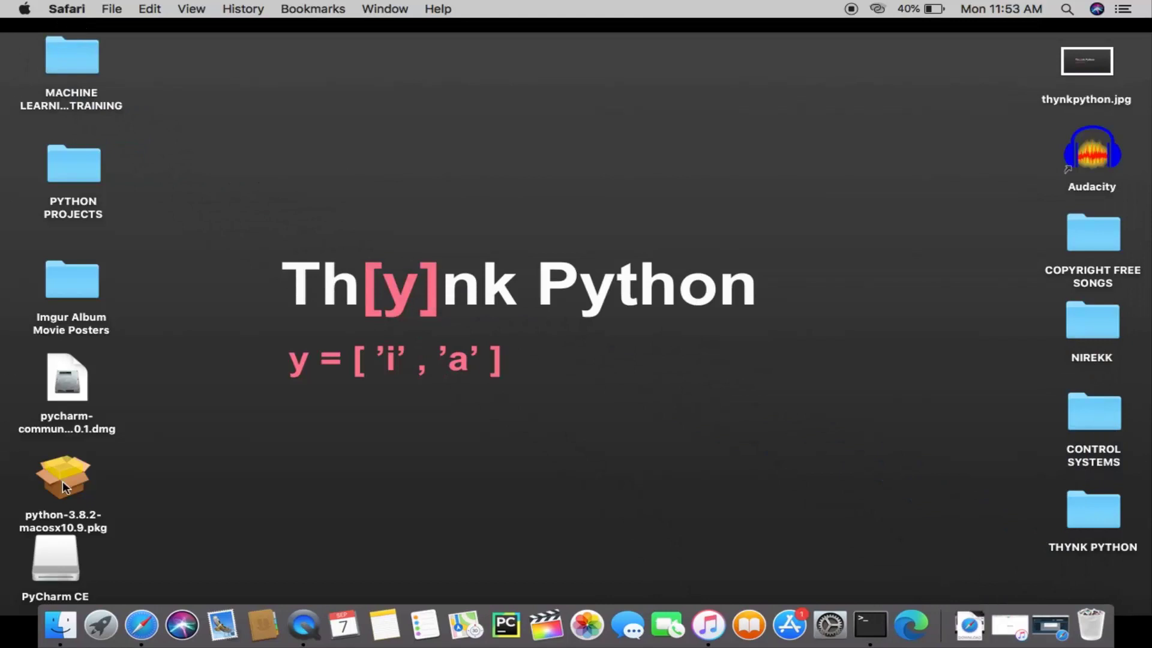
- Open the python-3.8.2-macosx10.9.pkg installer, go through its introduction and Read Me pages, and minimize the installer
{"action": "left_click_drag", "start_coordinate": [63, 480], "coordinate": [271, 98]}
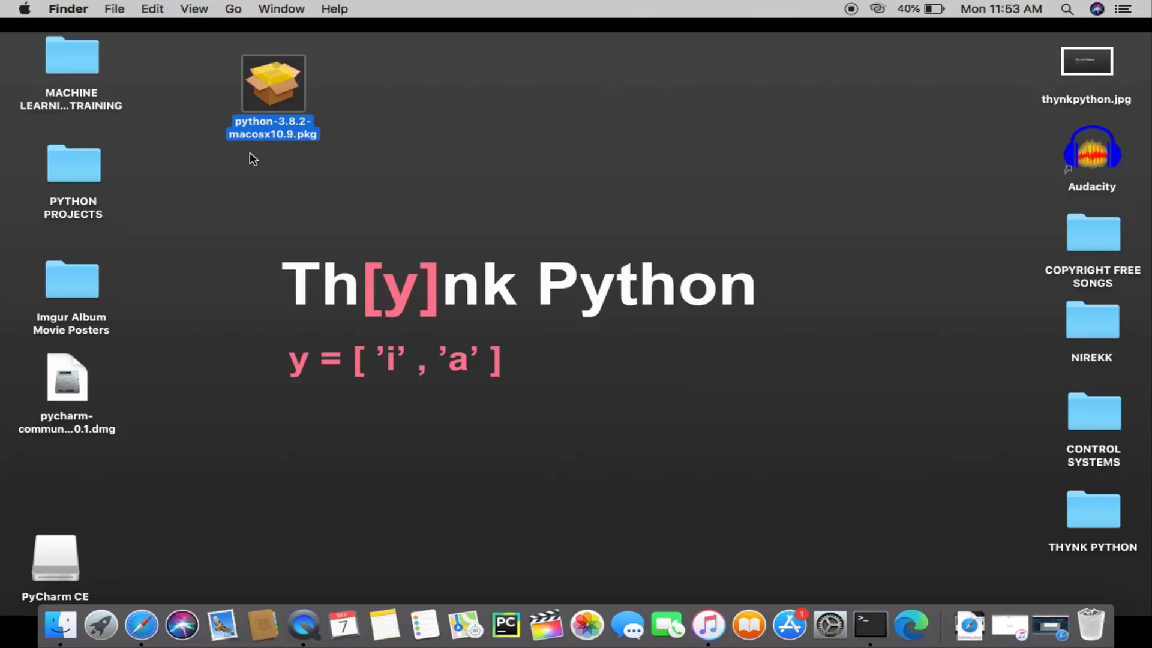
{"action": "double_click", "coordinate": [269, 91]}
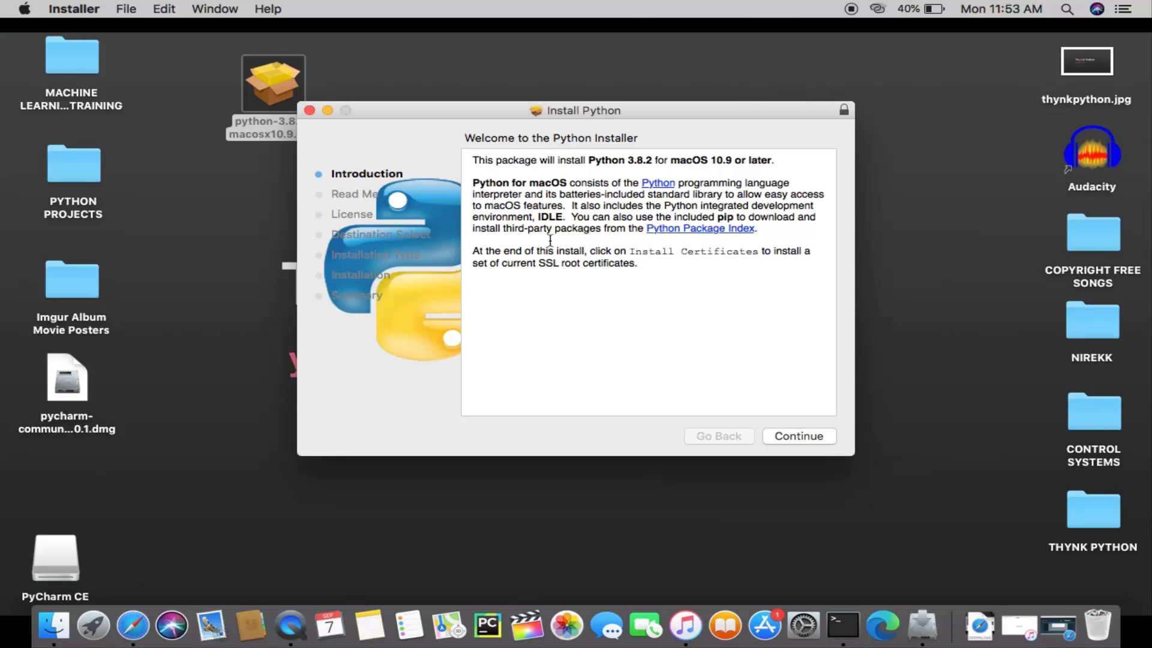
{"action": "left_click", "coordinate": [790, 437]}
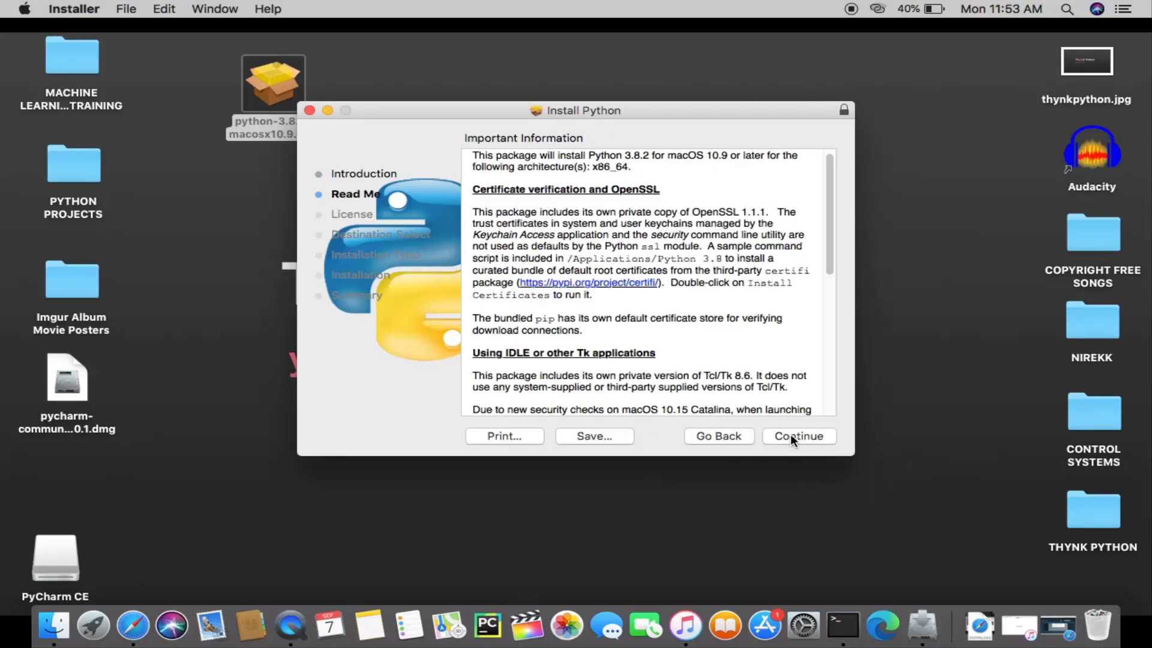
{"action": "left_click_drag", "start_coordinate": [832, 229], "coordinate": [843, 396]}
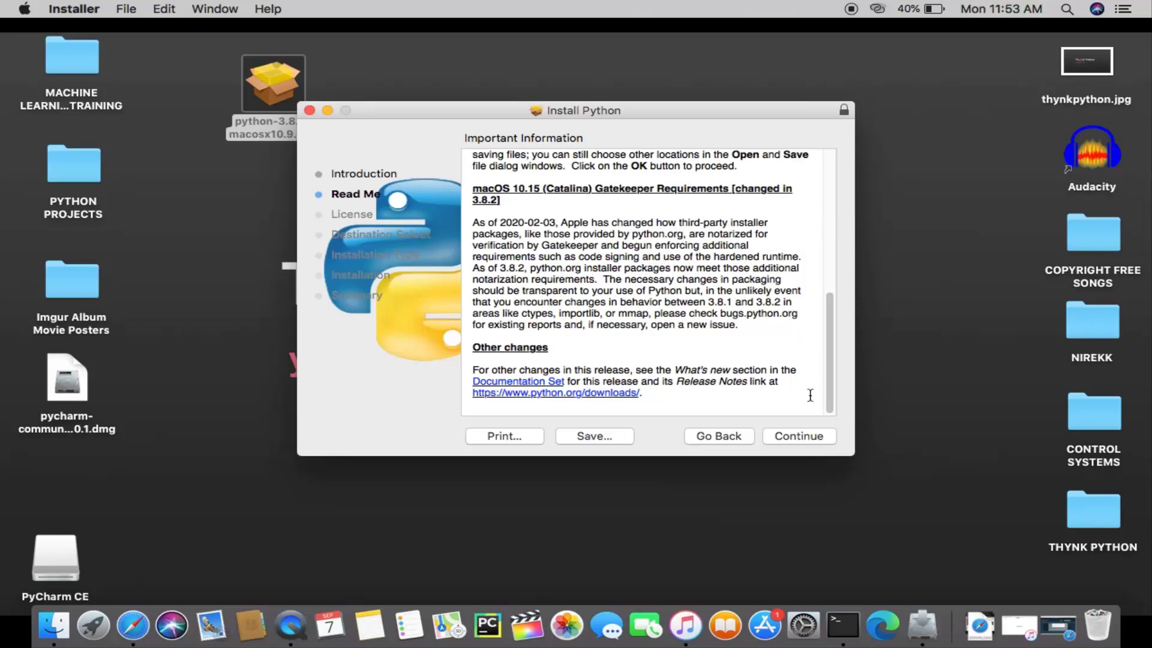
{"action": "left_click", "coordinate": [326, 110]}
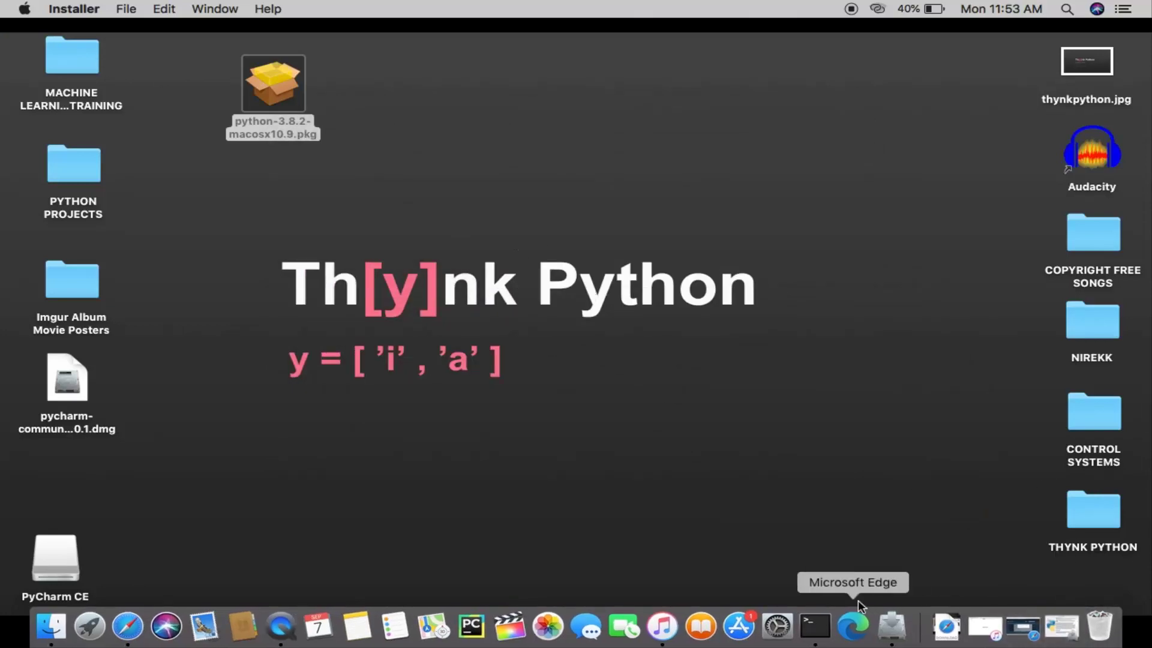
- Switch to Terminal, start the Python interpreter with the python command, and highlight the version line and the prompt
{"action": "left_click", "coordinate": [816, 630]}
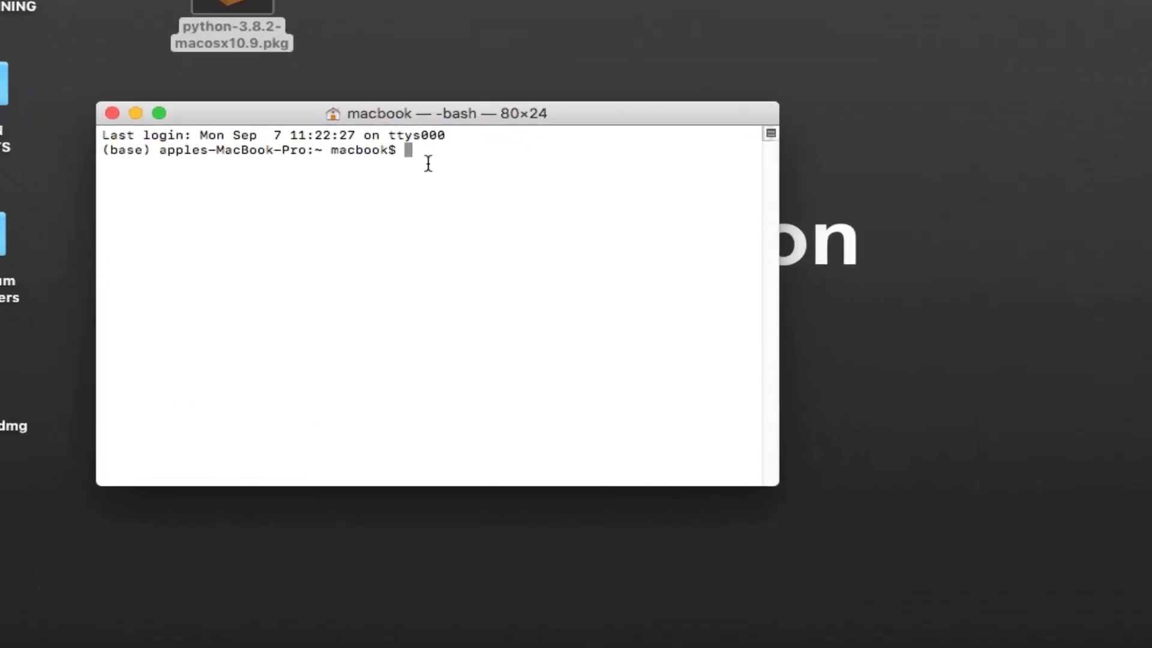
{"action": "type", "text": "python"}
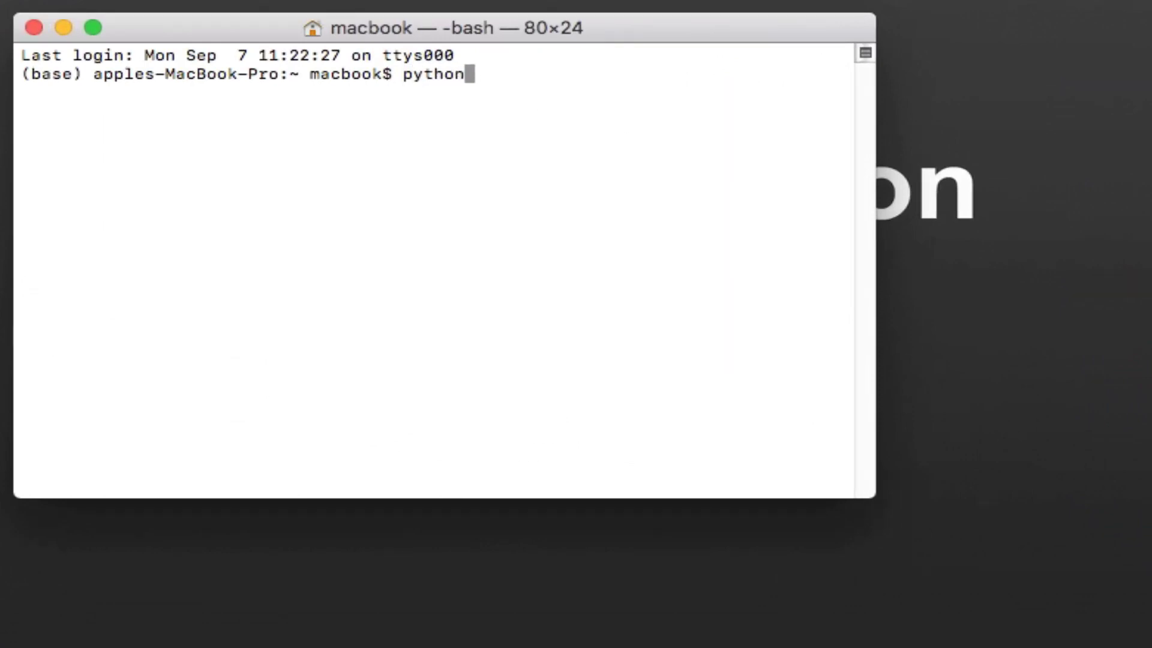
{"action": "key", "text": "Return"}
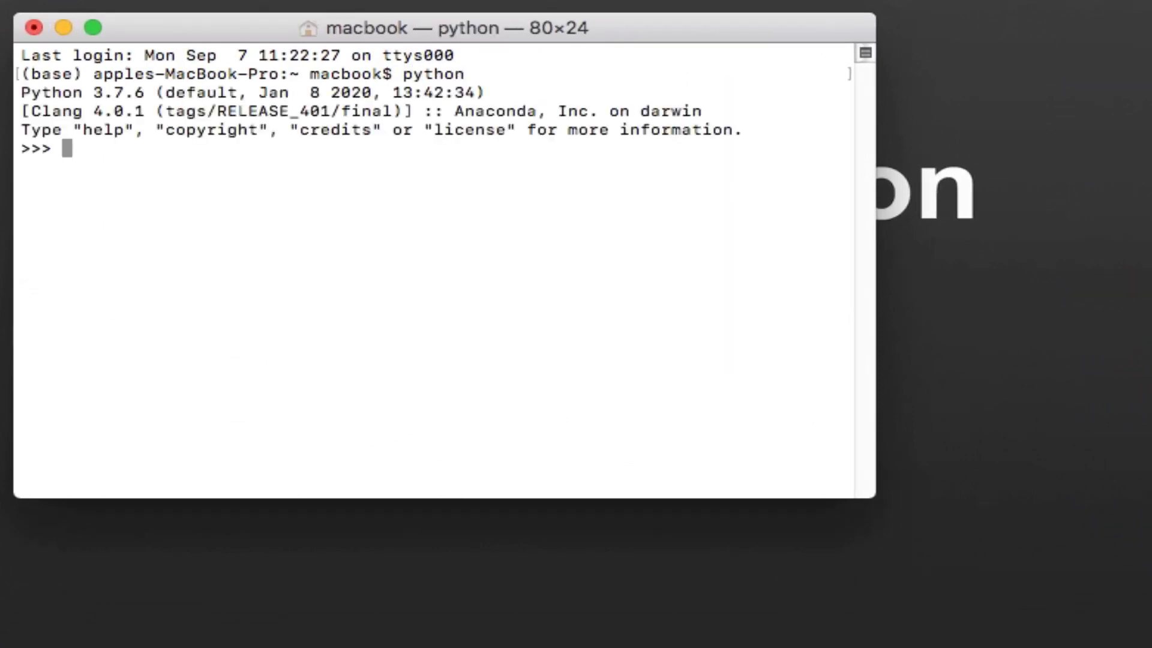
{"action": "left_click_drag", "start_coordinate": [20, 92], "coordinate": [494, 96]}
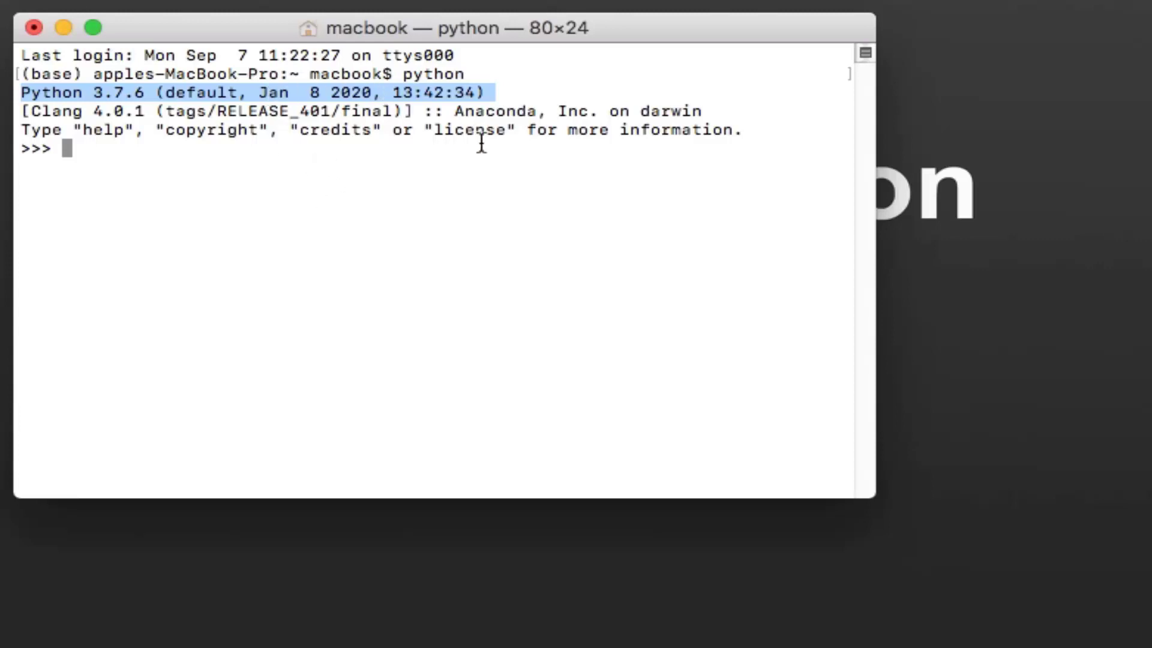
{"action": "left_click_drag", "start_coordinate": [23, 149], "coordinate": [64, 155]}
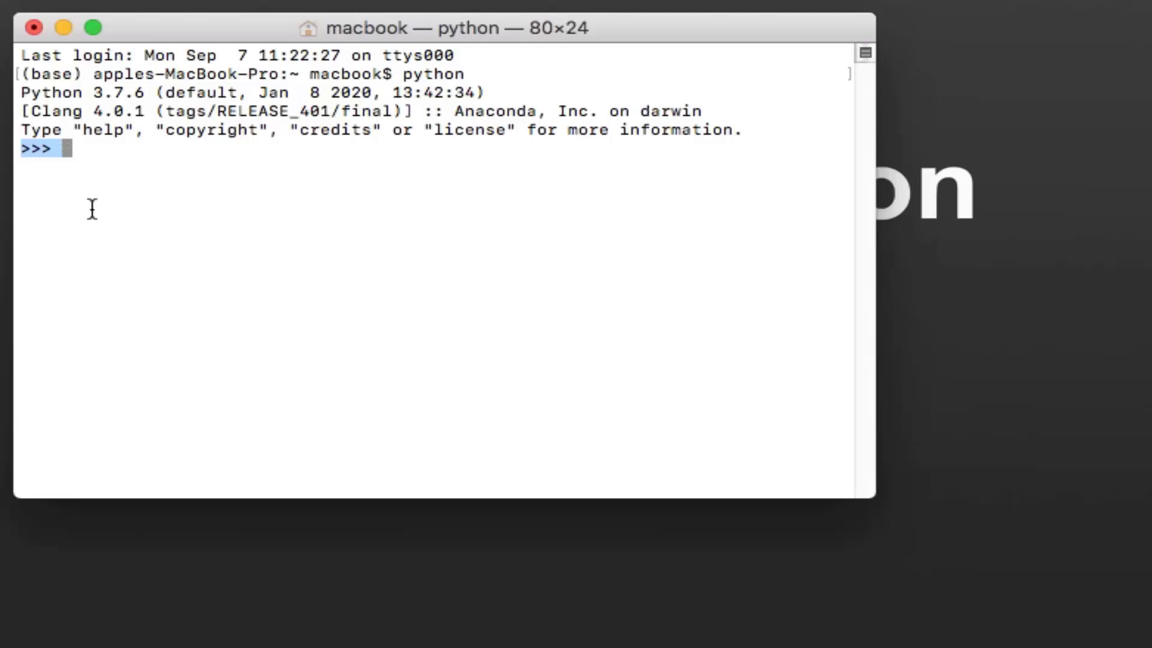
- Run print('hello') in the Python interpreter and close the Terminal window, terminating the running process
{"action": "left_click", "coordinate": [84, 159]}
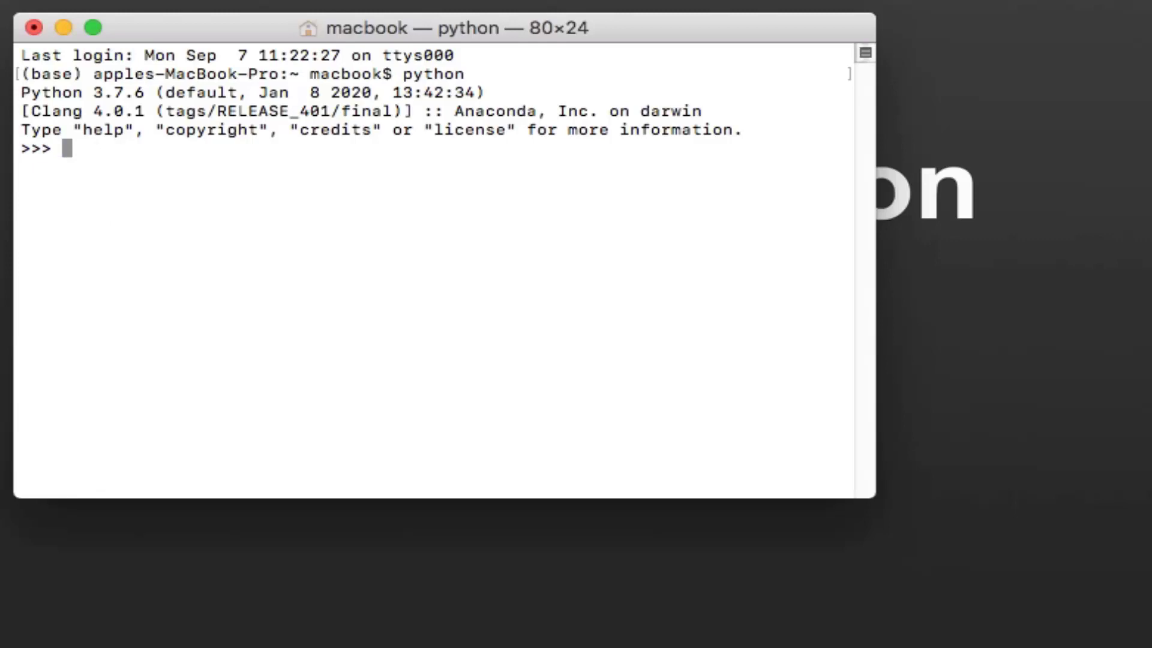
{"action": "type", "text": "print"}
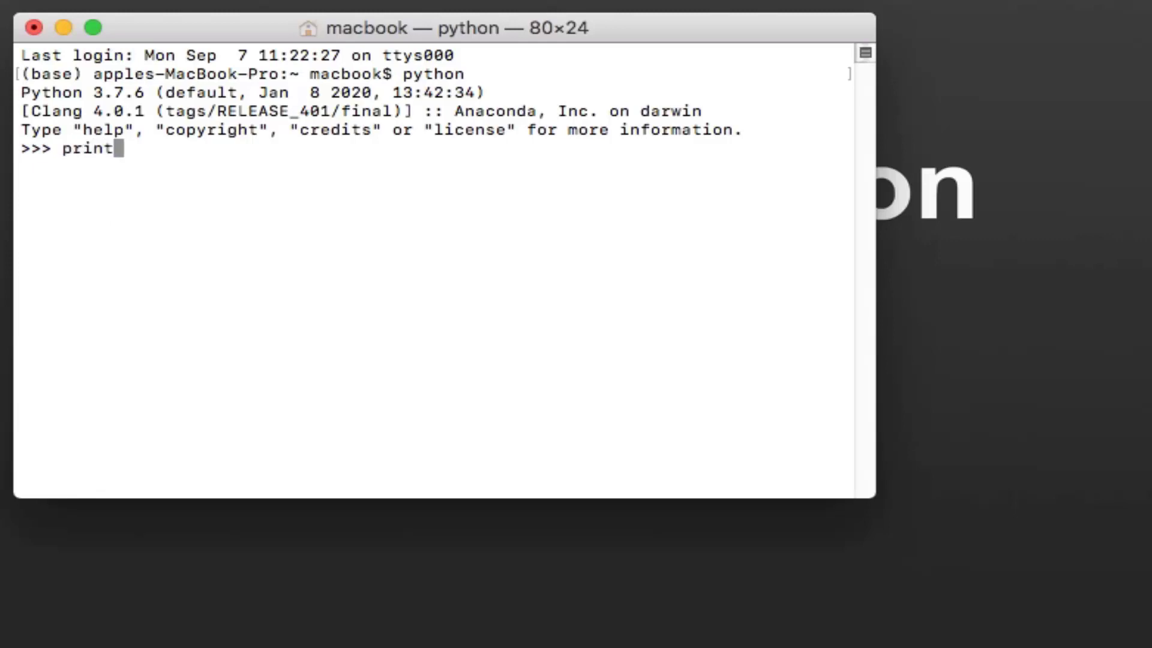
{"action": "type", "text": "('hello'"}
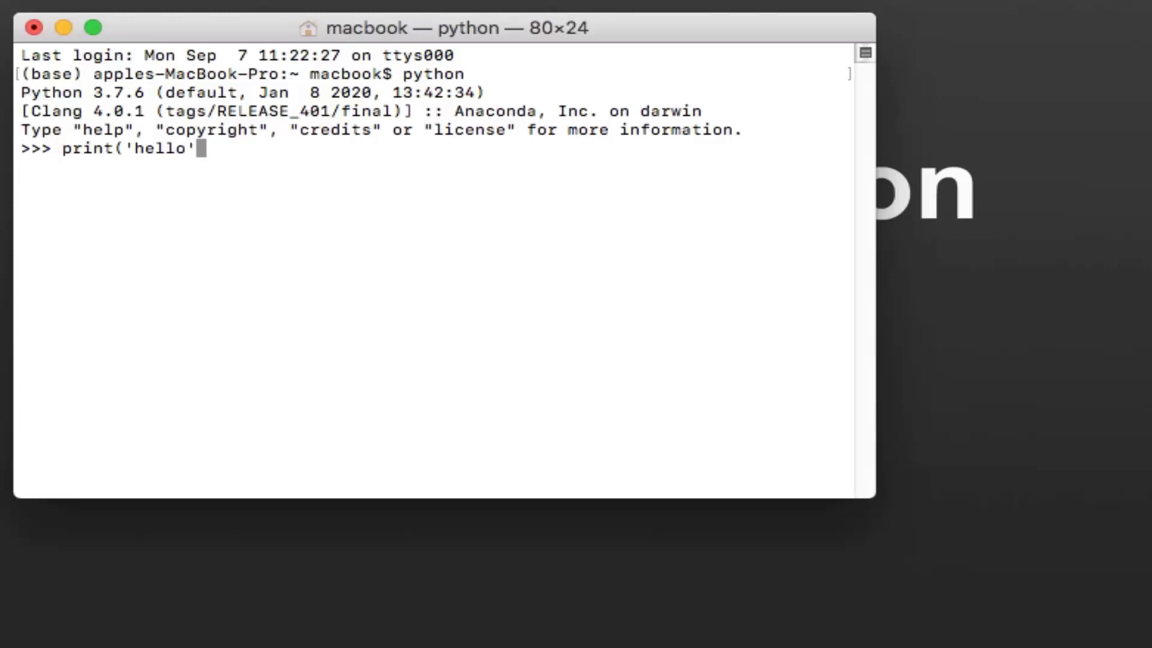
{"action": "type", "text": ")"}
{"action": "key", "text": "Return"}
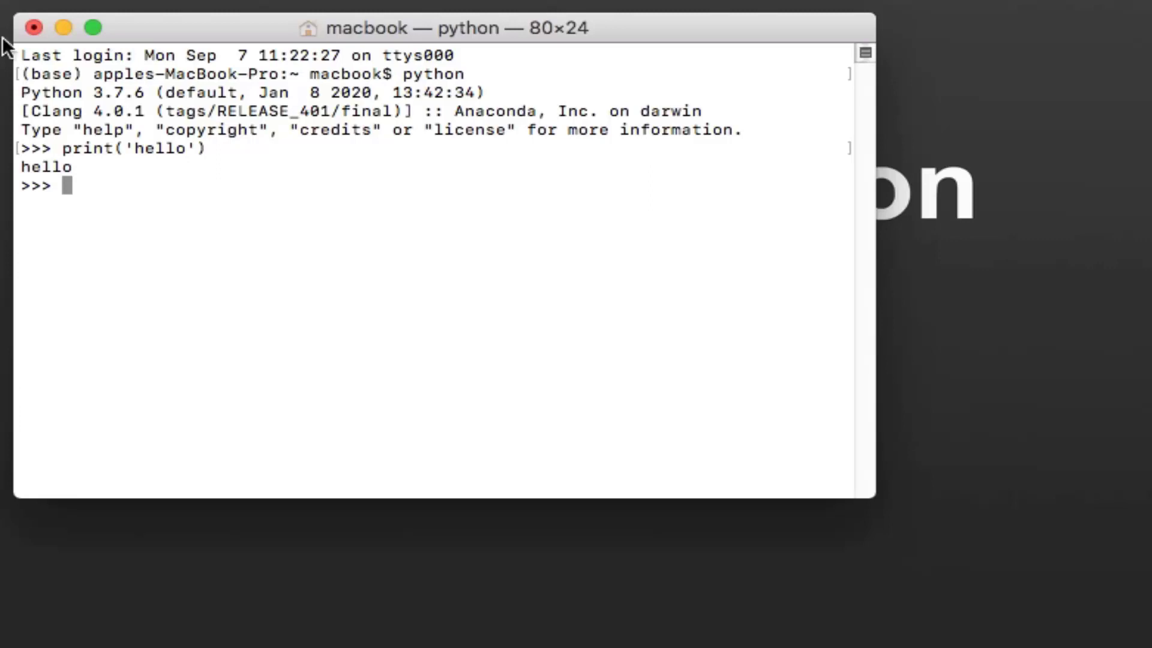
{"action": "left_click_drag", "start_coordinate": [21, 167], "coordinate": [77, 172]}
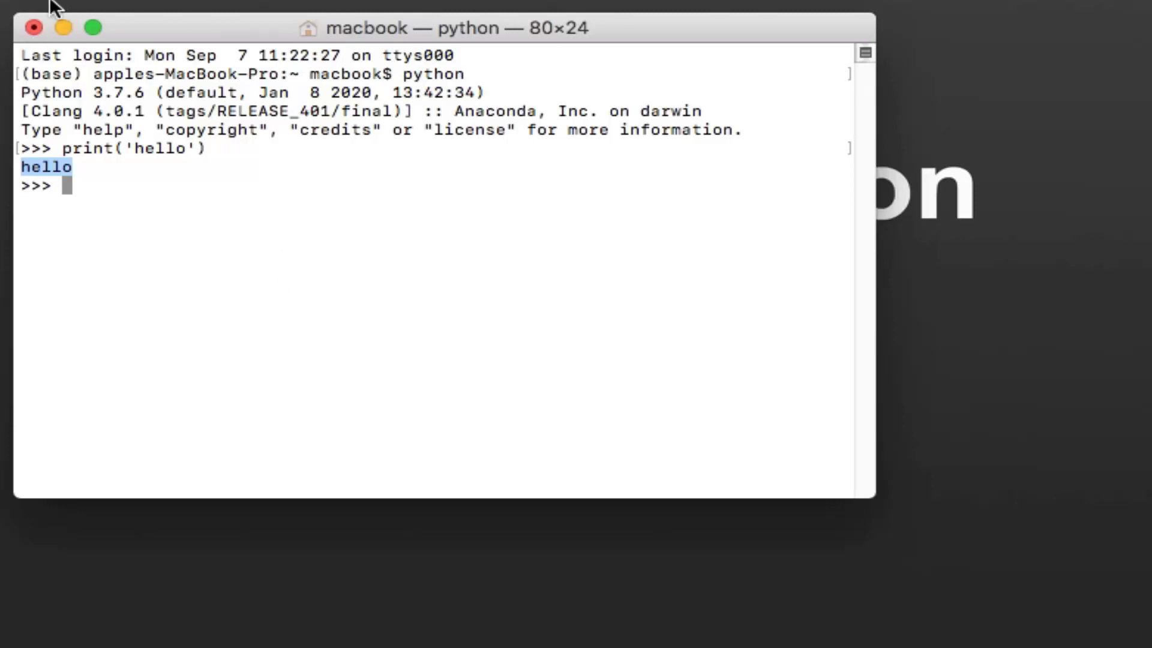
{"action": "left_click", "coordinate": [32, 28]}
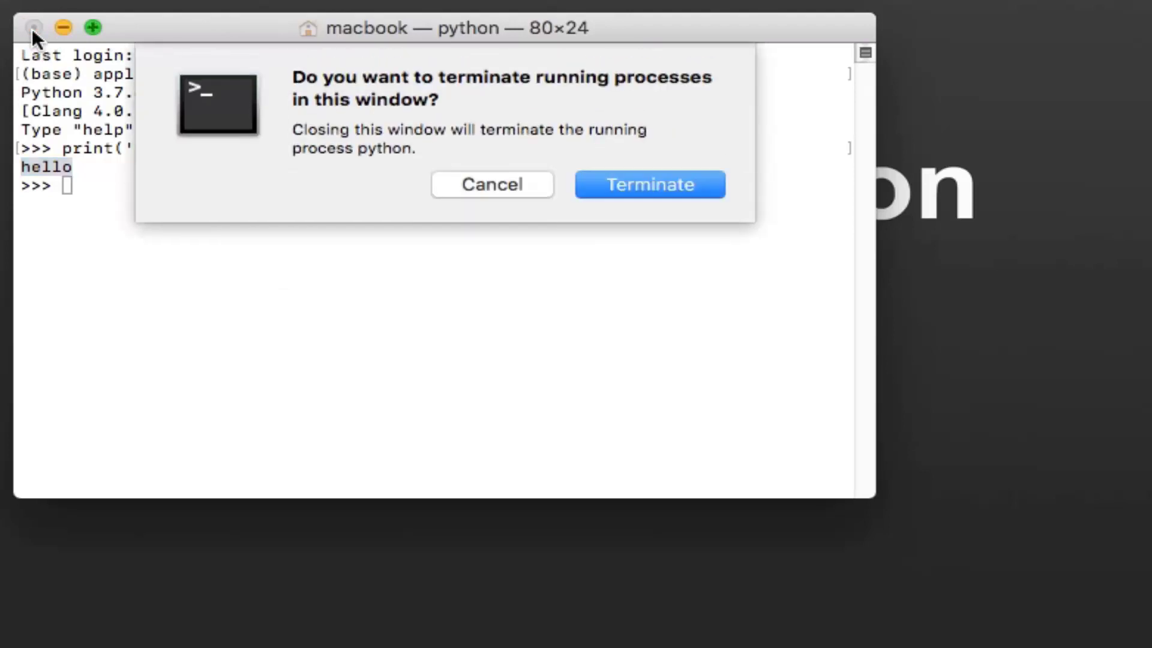
{"action": "left_click", "coordinate": [659, 185]}
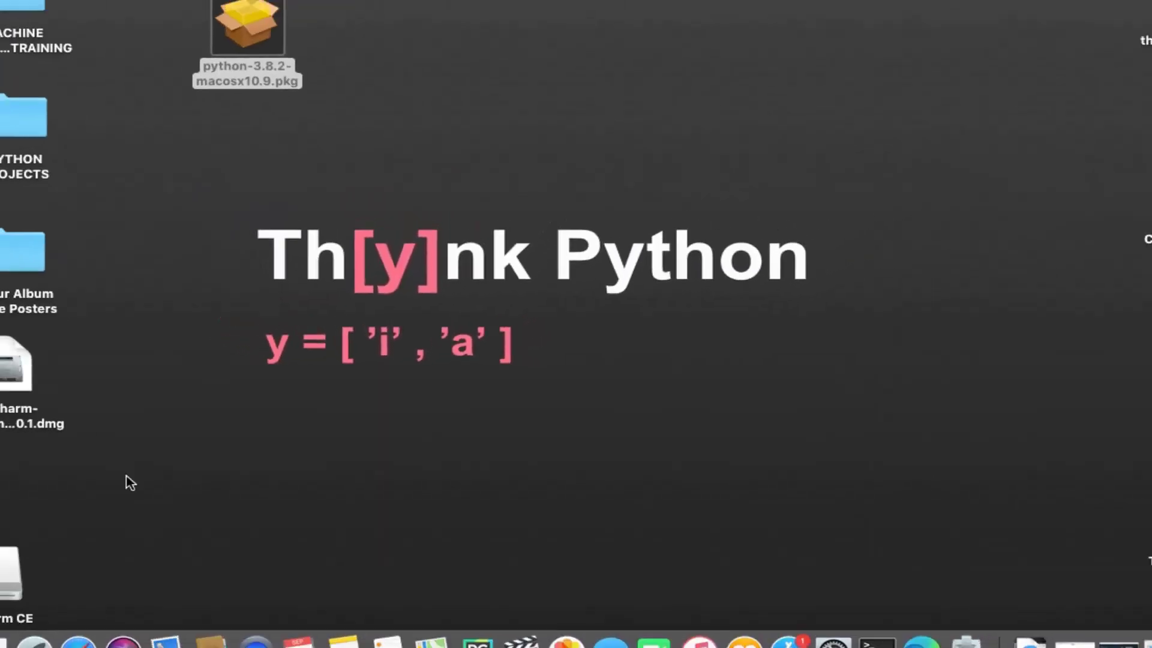
- Switch to the JetBrains website in Safari and open the download page for the PyCharm IDE
{"action": "left_click", "coordinate": [78, 644]}
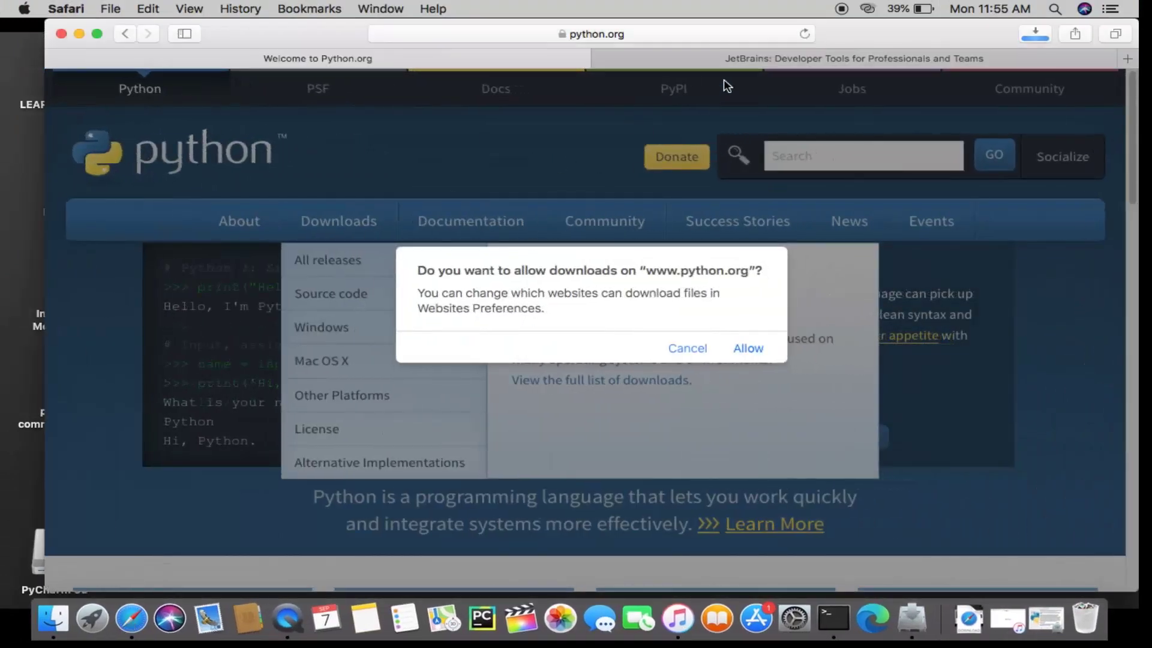
{"action": "left_click", "coordinate": [743, 58]}
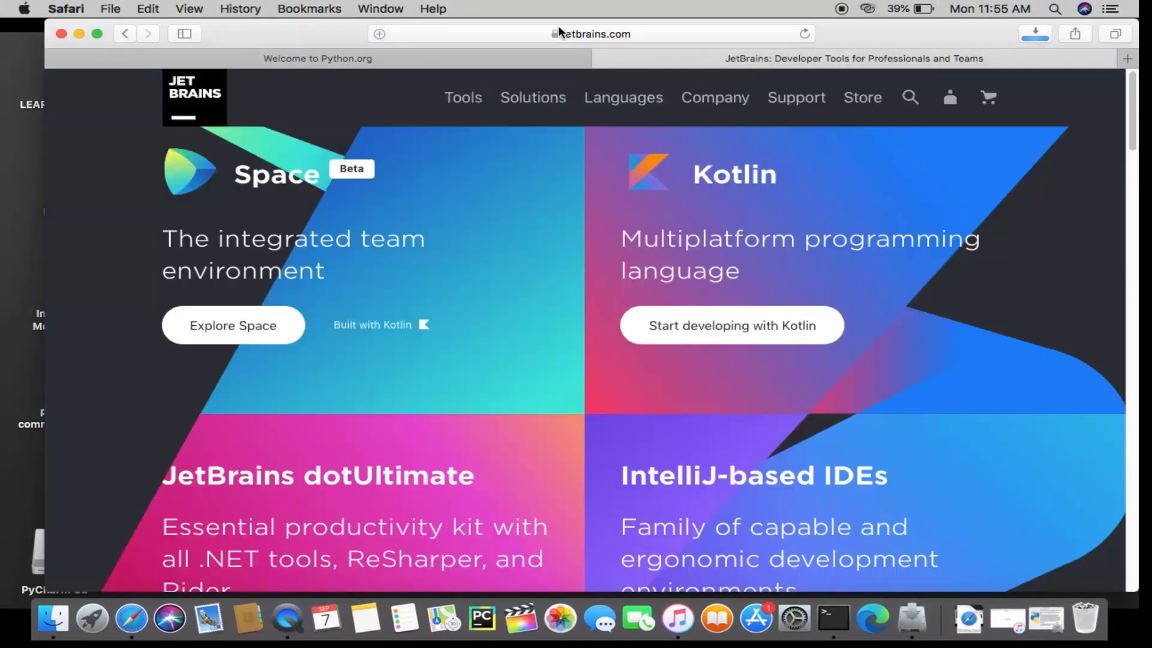
{"action": "mouse_move", "coordinate": [563, 33]}
{"action": "left_mouse_down"}
{"action": "mouse_move", "coordinate": [592, 33]}
{"action": "mouse_move", "coordinate": [553, 35]}
{"action": "left_mouse_up"}
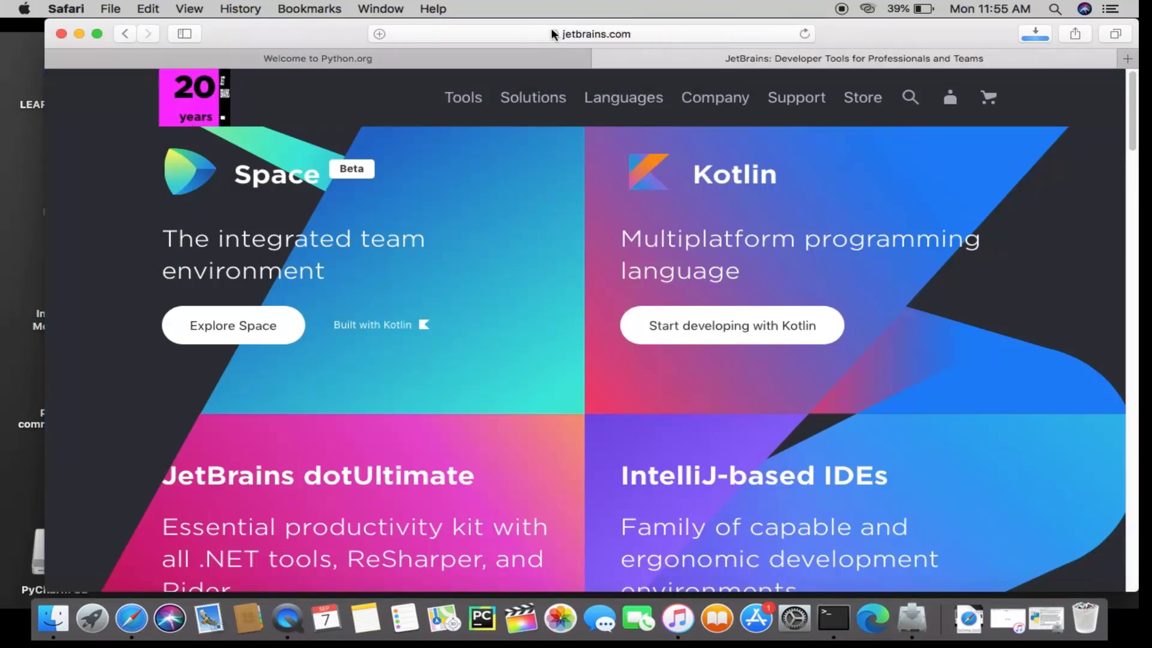
{"action": "left_click", "coordinate": [463, 98]}
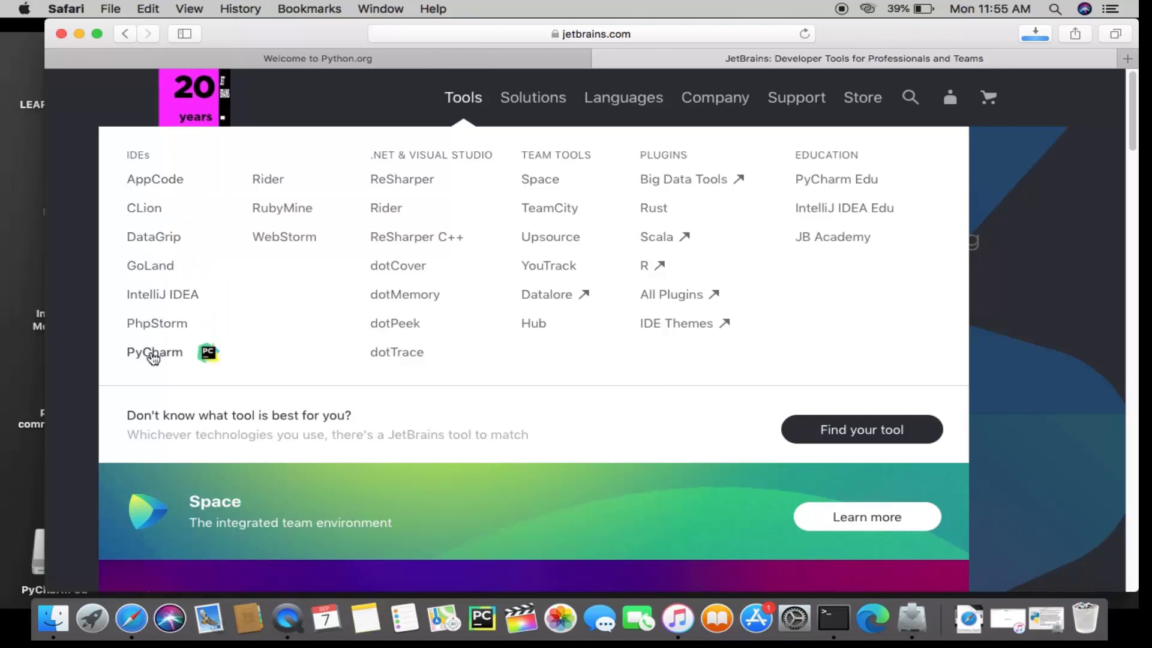
{"action": "left_click", "coordinate": [155, 354]}
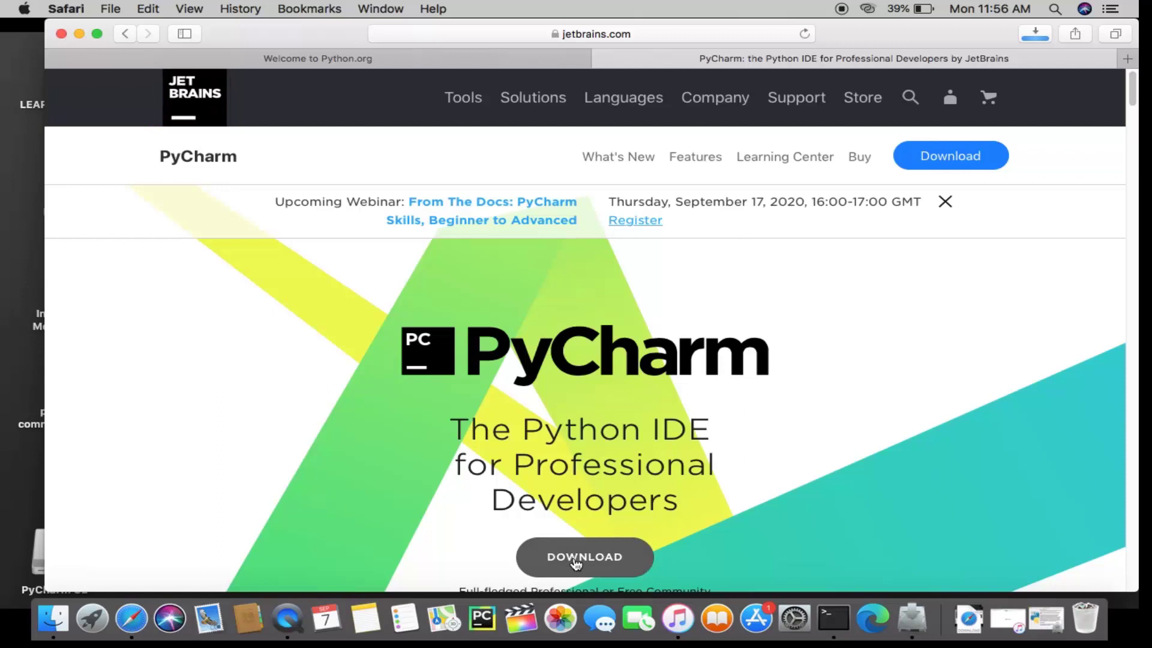
{"action": "left_click", "coordinate": [576, 562]}
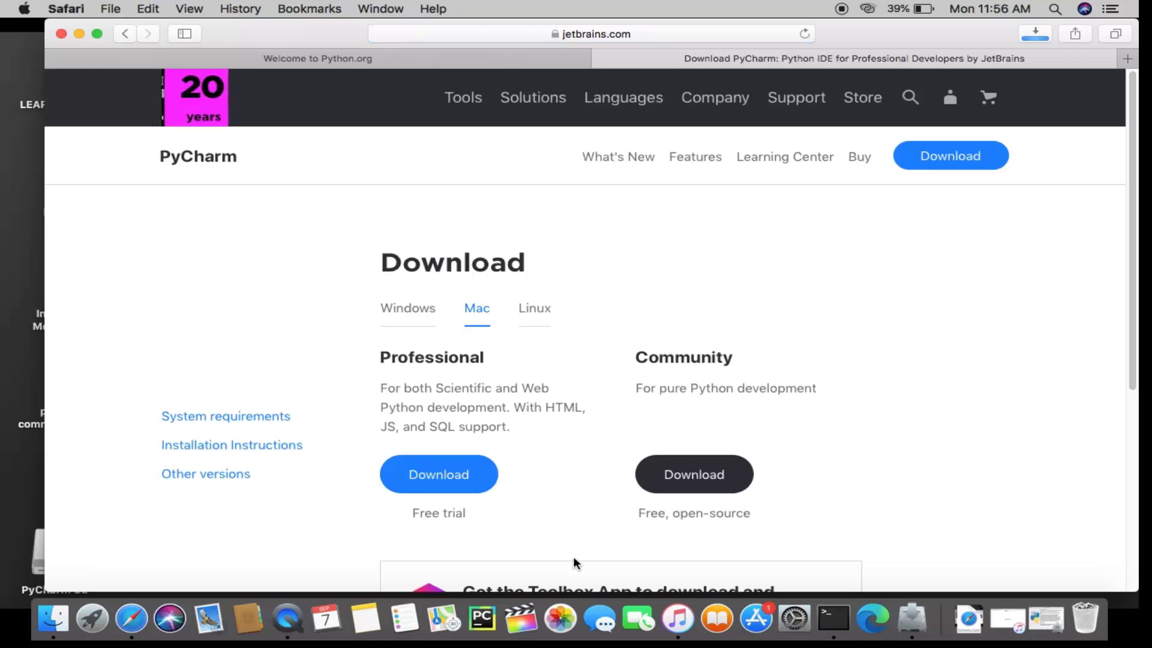
- Highlight the Professional and Community edition names, download the PyCharm Community edition for Mac, and close the browser window
{"action": "left_click_drag", "start_coordinate": [380, 357], "coordinate": [499, 365]}
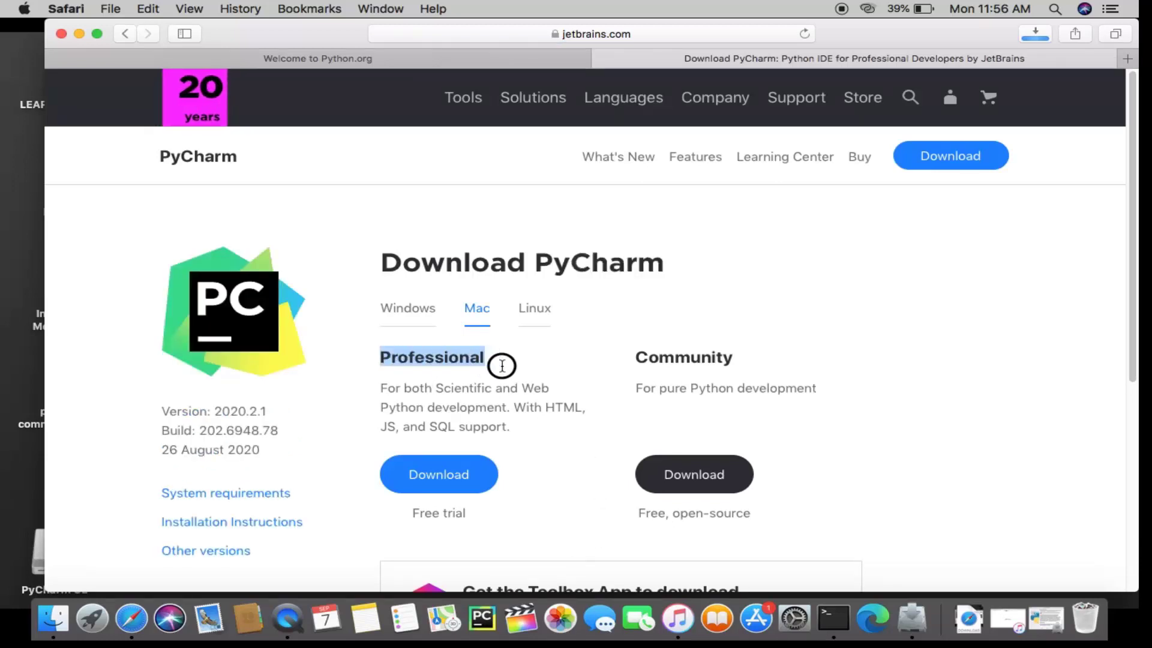
{"action": "left_click_drag", "start_coordinate": [637, 356], "coordinate": [735, 359]}
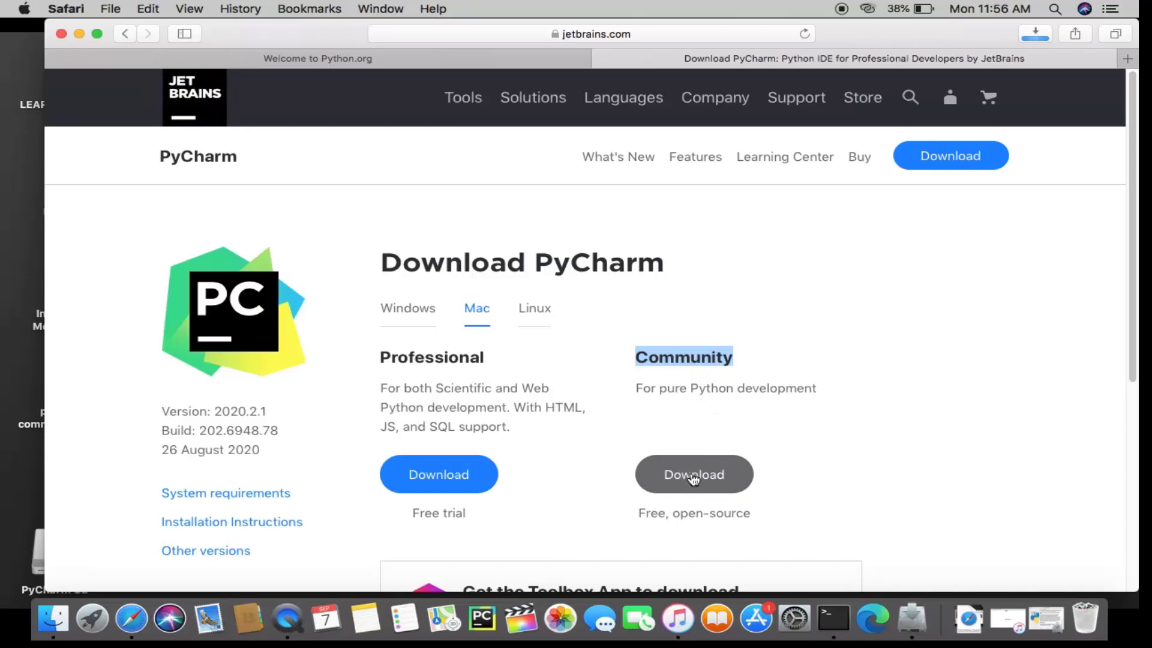
{"action": "left_click", "coordinate": [694, 479]}
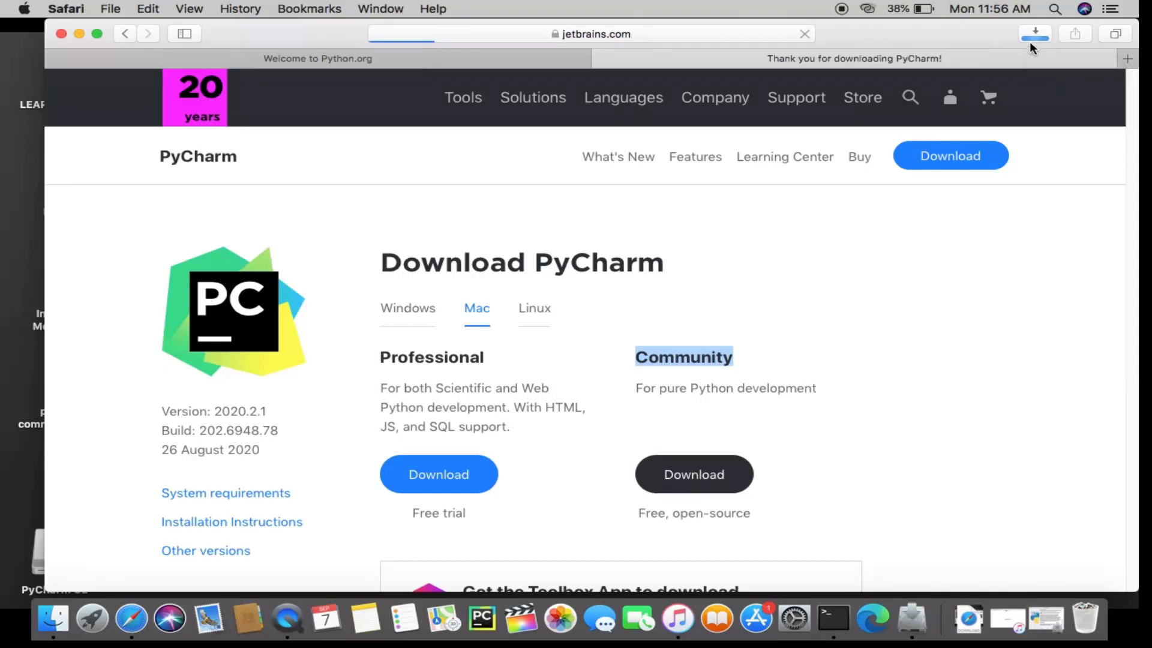
{"action": "left_click", "coordinate": [61, 34]}
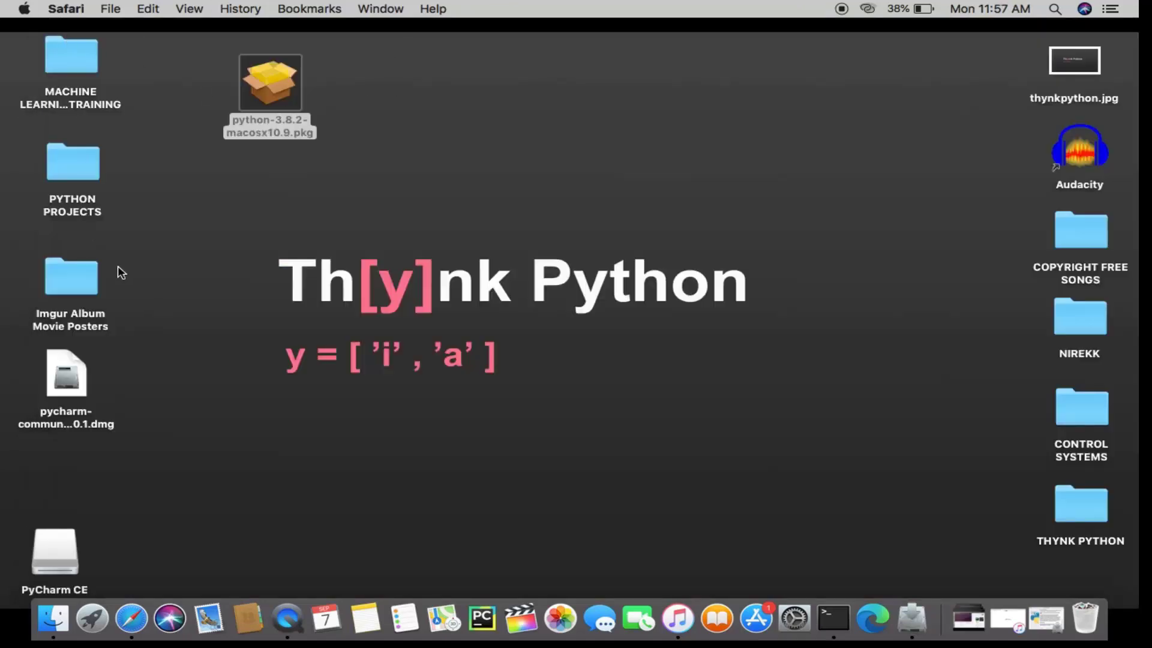
- Move the PyCharm disk image beside the Python installer package on the desktop, and launch PyCharm CE from its installer window
{"action": "left_click_drag", "start_coordinate": [53, 390], "coordinate": [422, 116]}
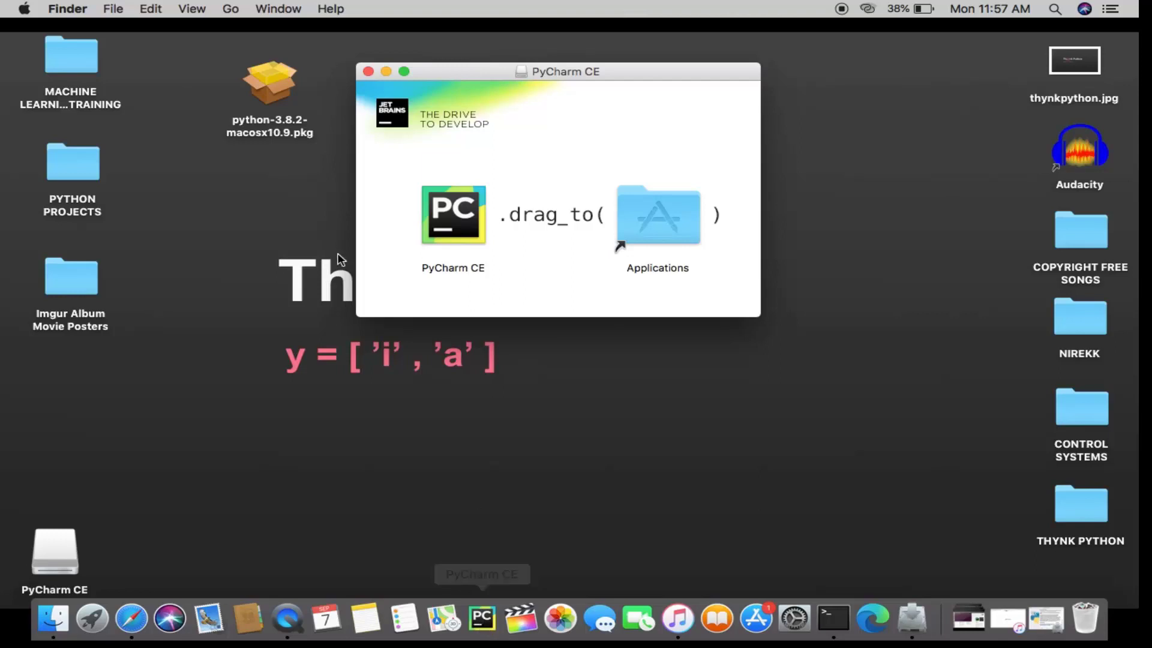
{"action": "double_click", "coordinate": [459, 230]}
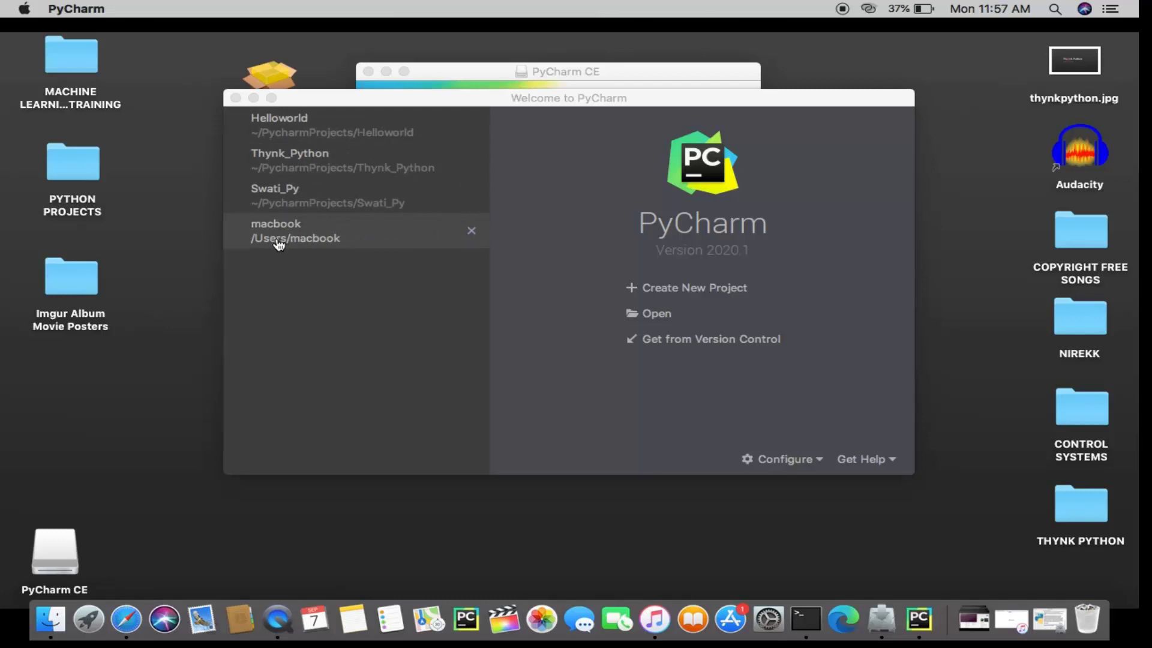
- Create a new project named firstproject in the PycharmProjects folder, expanding the interpreter settings and keeping the new Virtualenv environment
{"action": "left_click", "coordinate": [685, 288]}
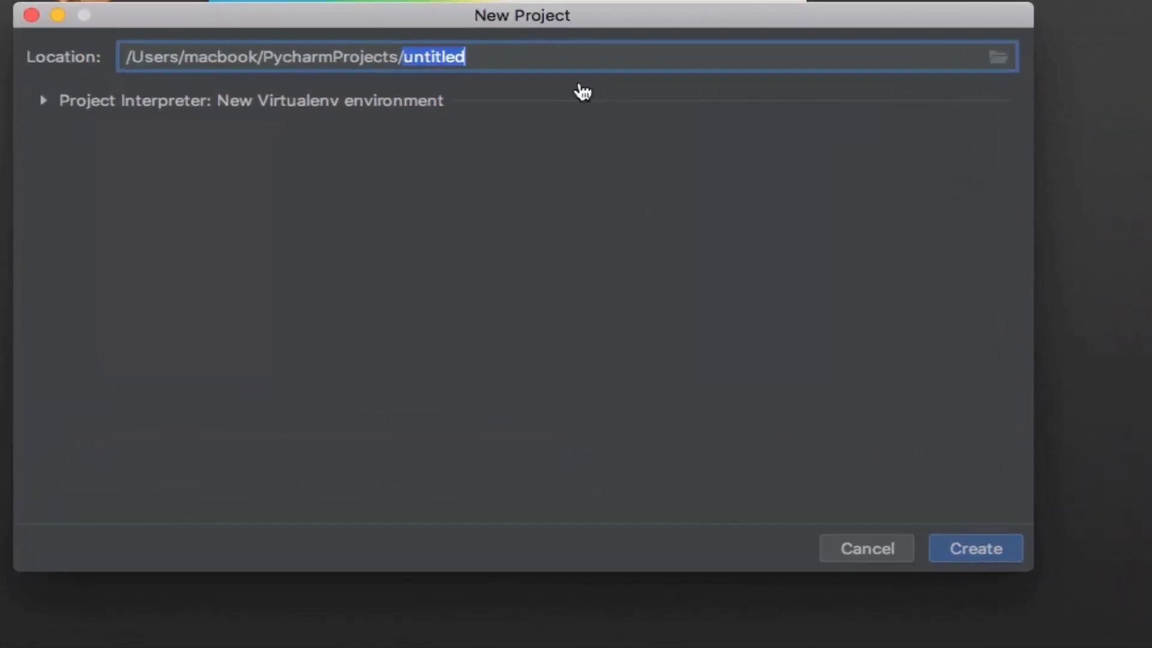
{"action": "left_click", "coordinate": [582, 91]}
{"action": "type", "text": "first"}
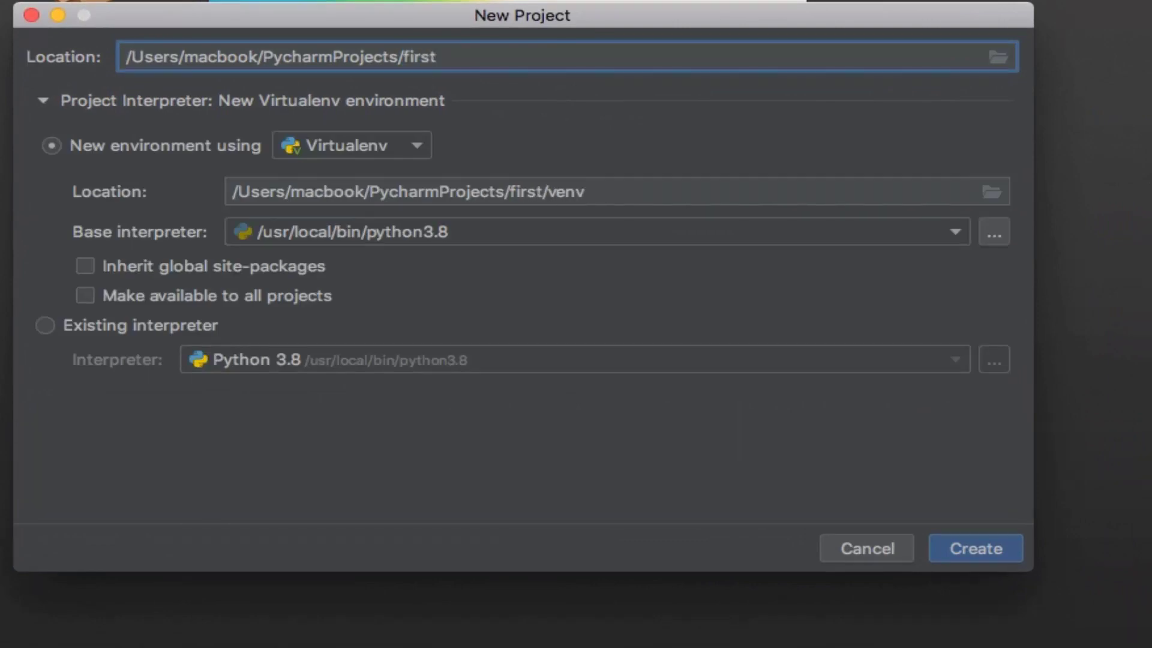
{"action": "type", "text": "project"}
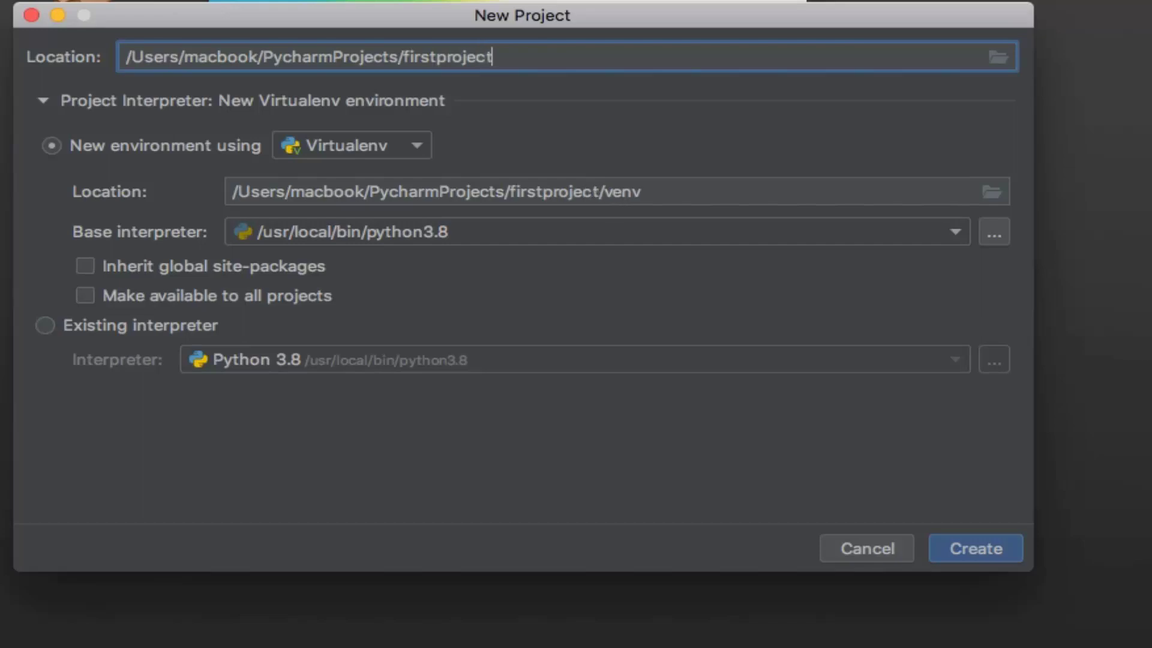
{"action": "left_click", "coordinate": [956, 548]}
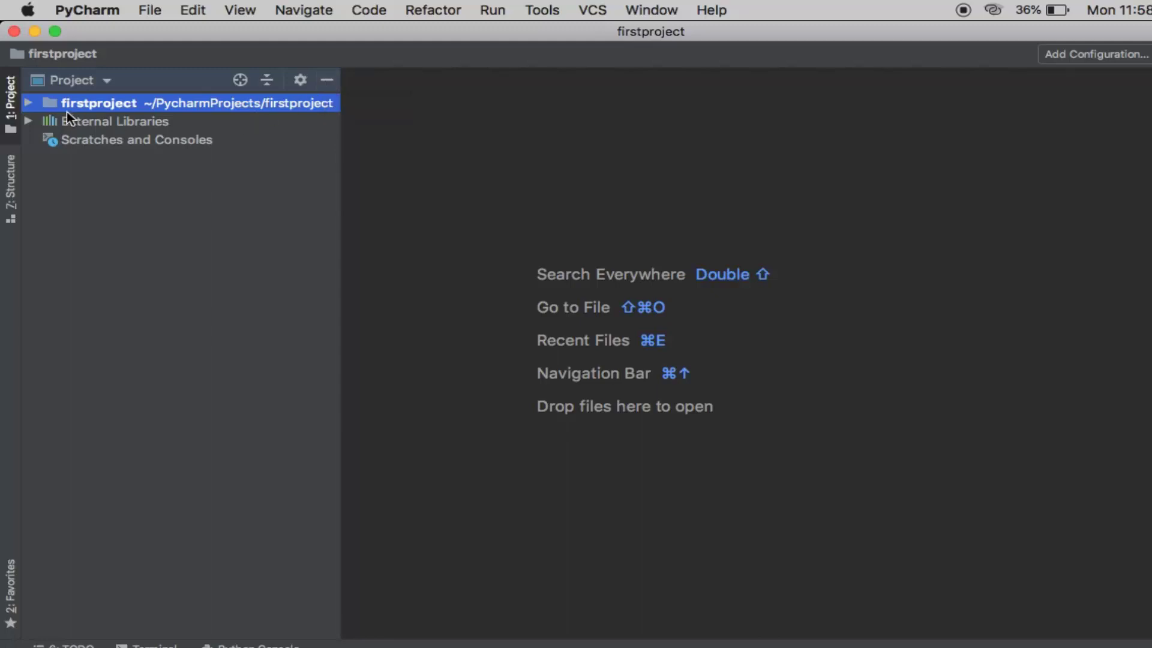
- Add a new Python file named first to the firstproject folder
{"action": "right_click", "coordinate": [158, 104]}
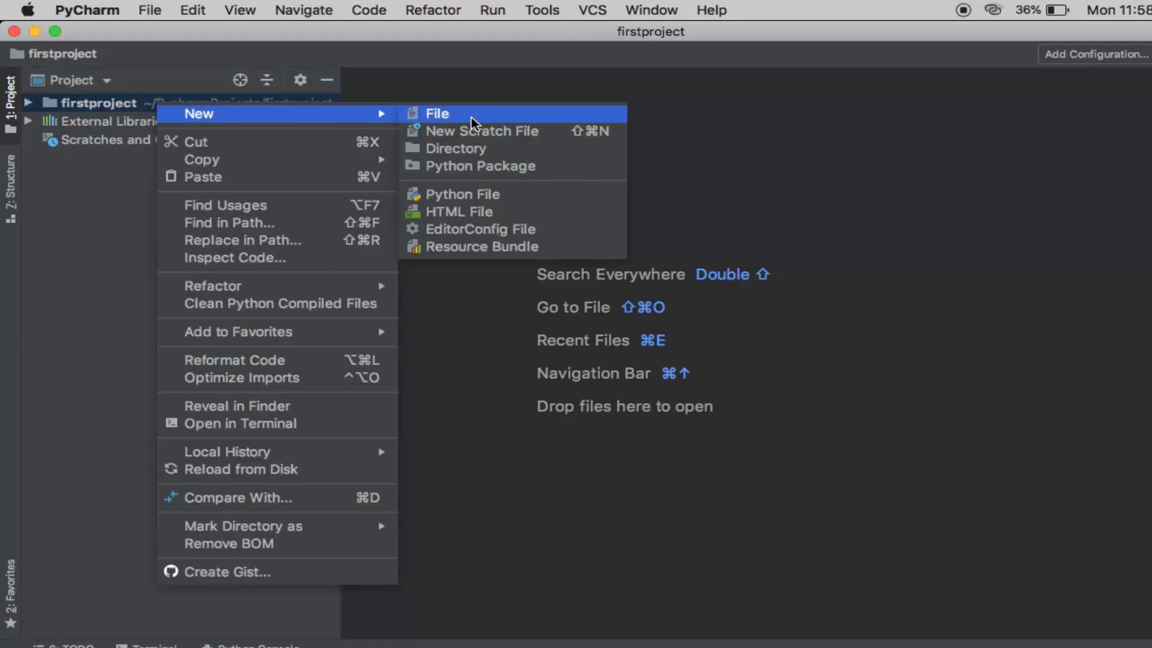
{"action": "left_click", "coordinate": [483, 197]}
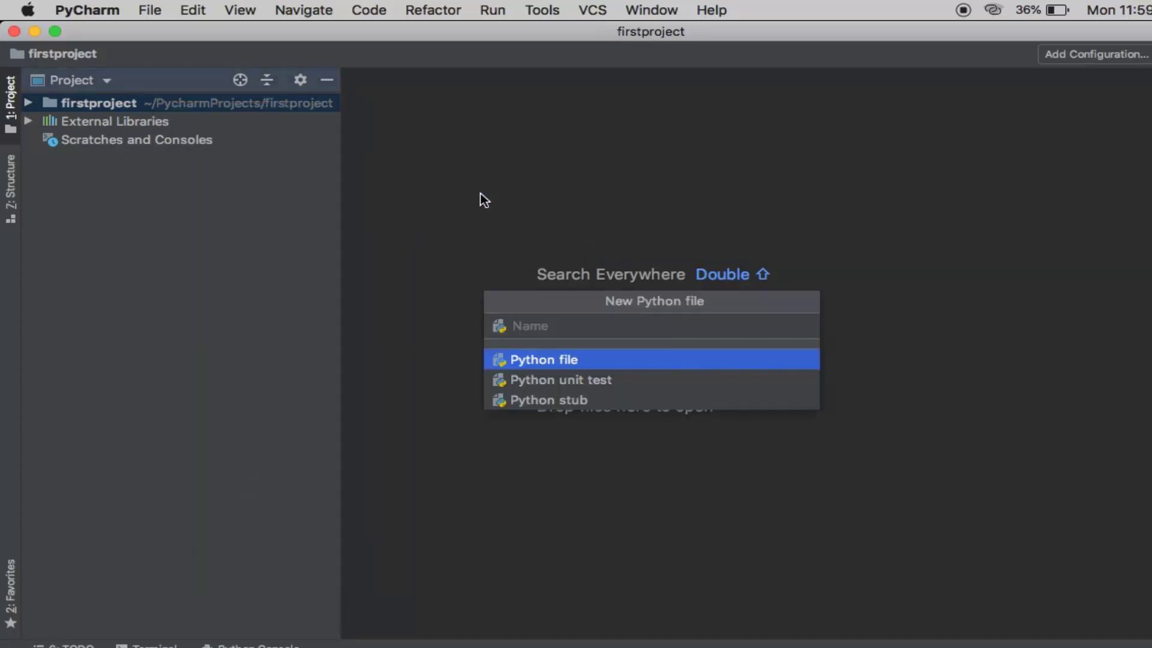
{"action": "type", "text": "first"}
{"action": "key", "text": "Return"}
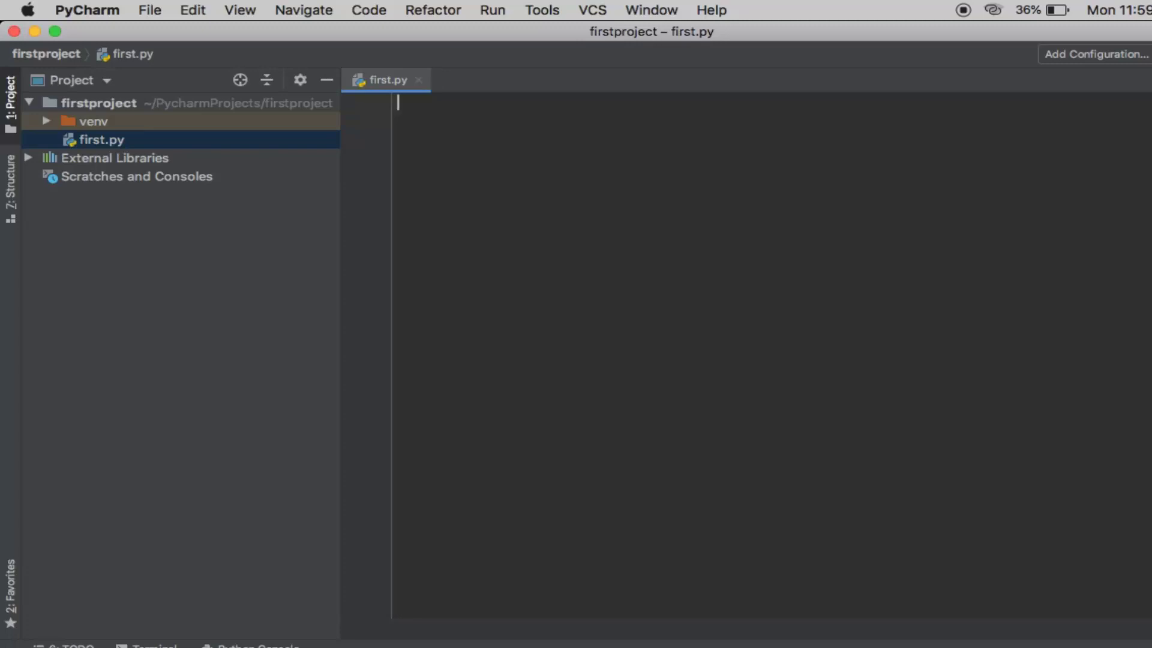
- Write the line print('welcome to python community') in first.py
{"action": "type", "text": "print"}
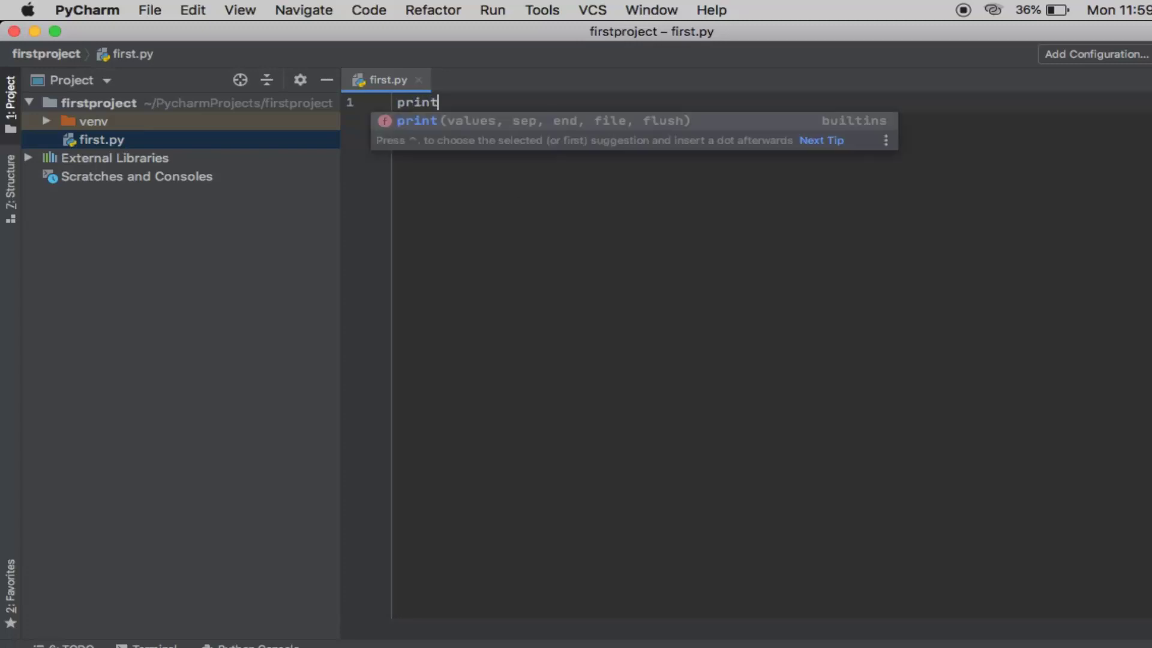
{"action": "key", "text": "Escape"}
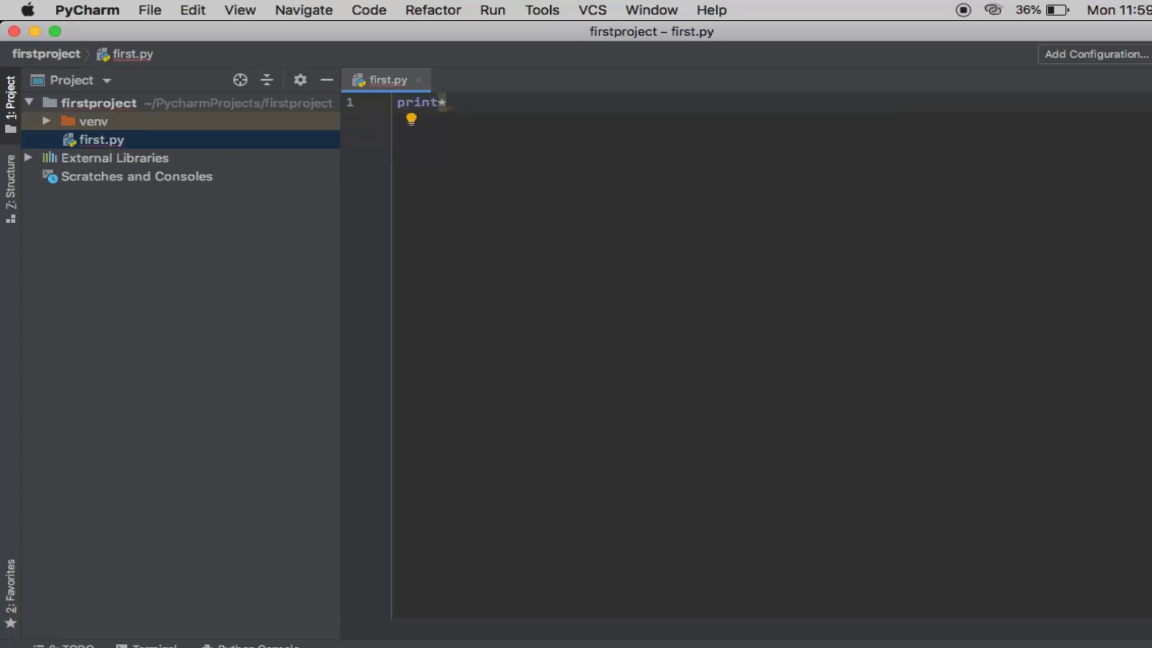
{"action": "type", "text": "('we"}
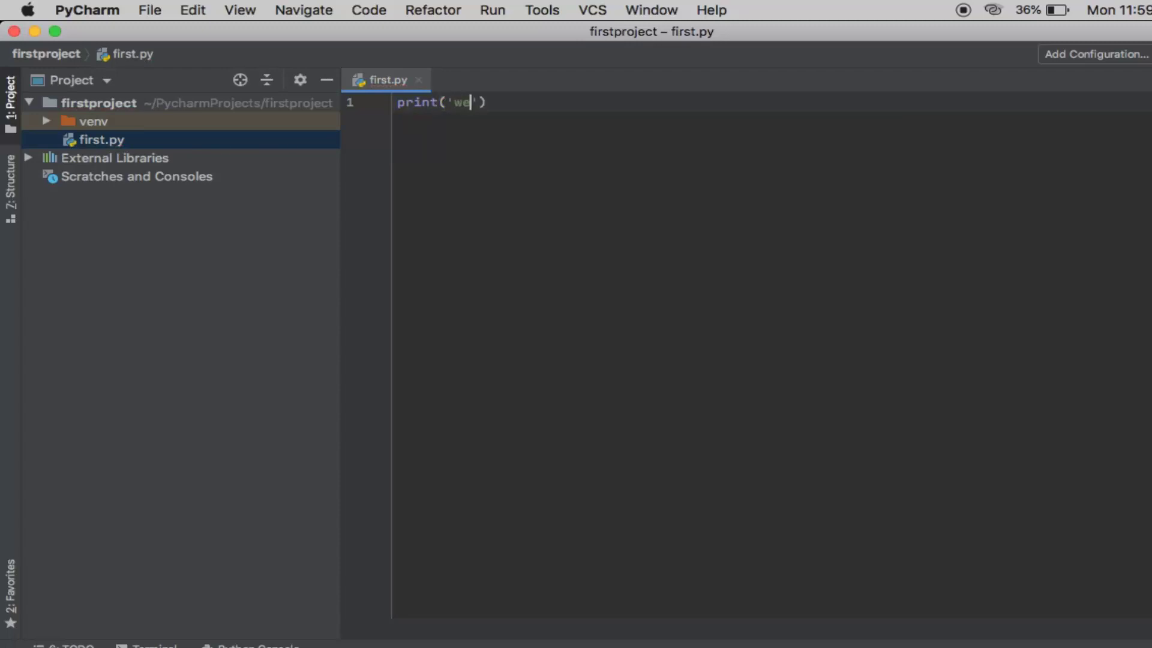
{"action": "type", "text": "lcome to python com"}
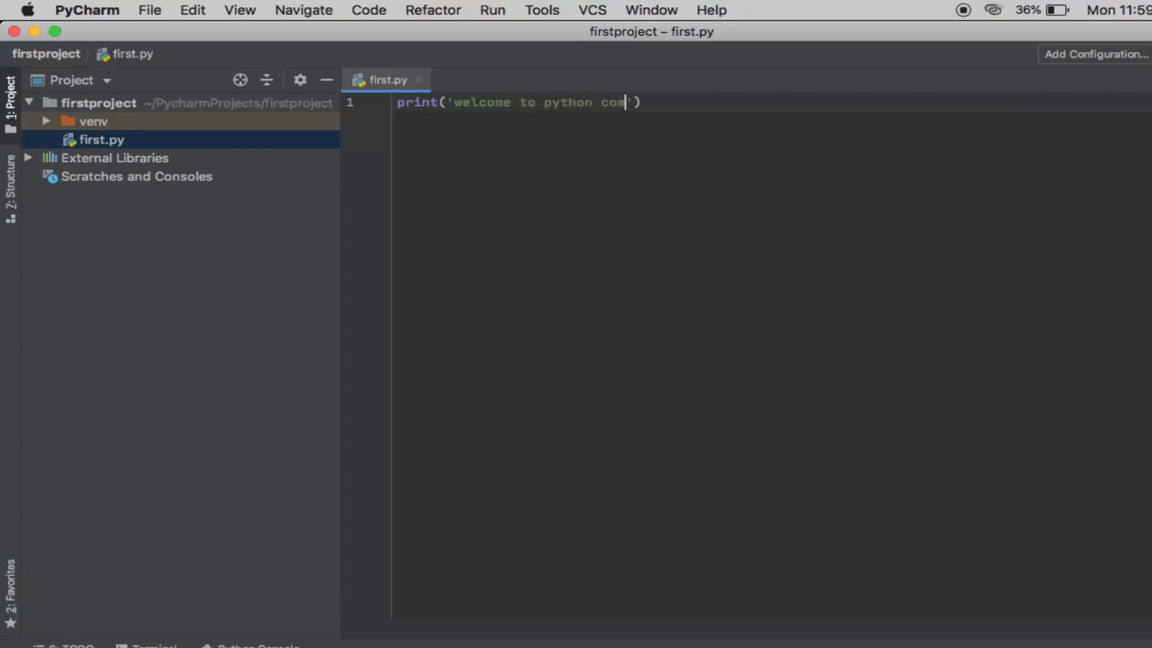
{"action": "type", "text": "munity"}
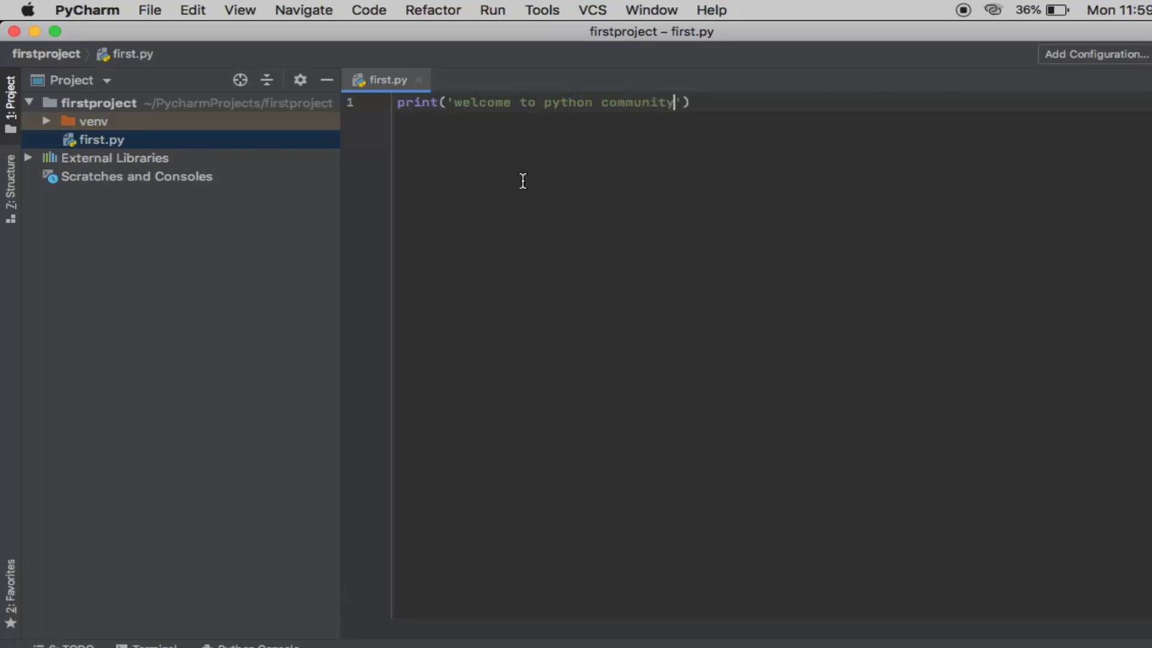